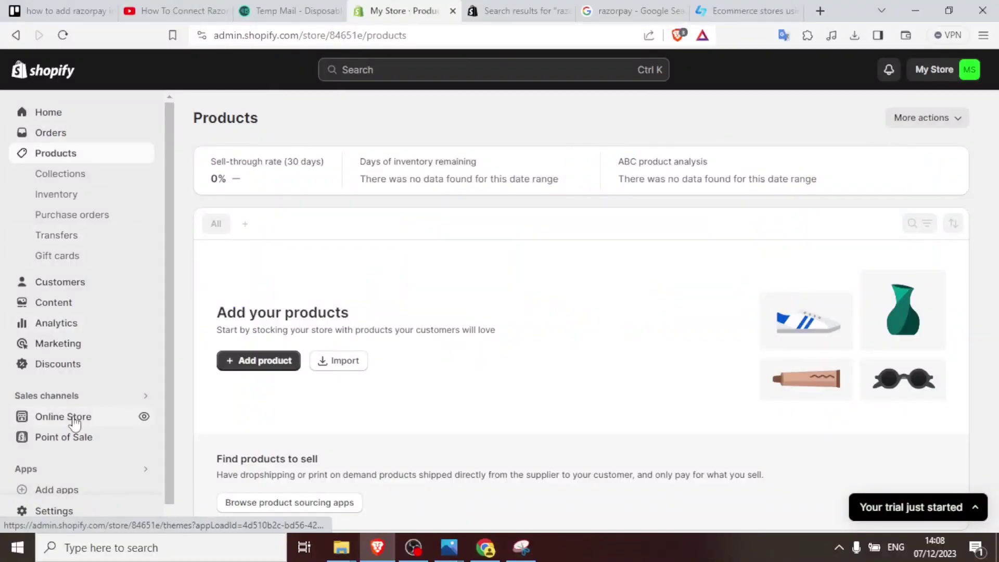
Search the Shopify App Store for 'razorpay' apps via Add apps
left_click(42, 490)
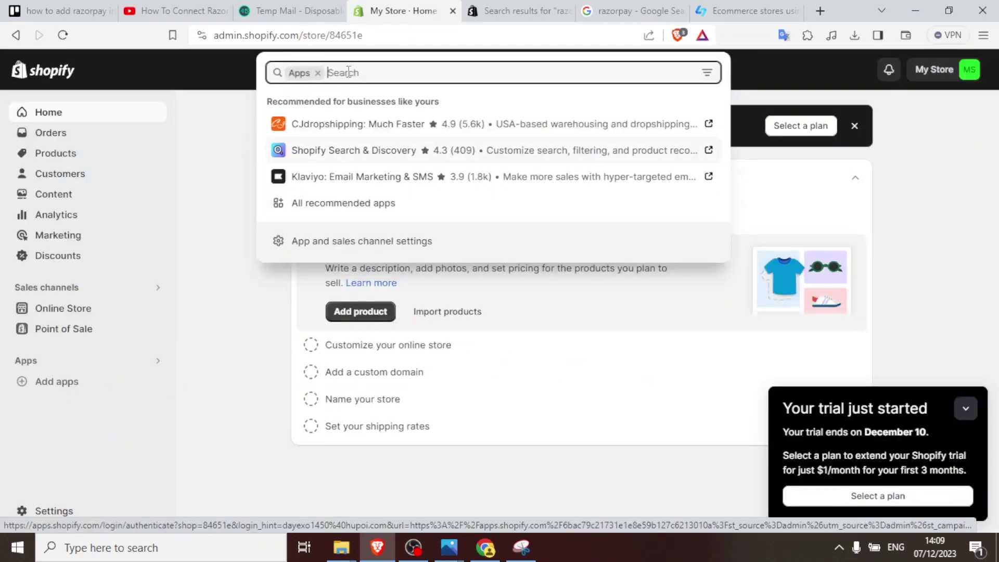
type("raz")
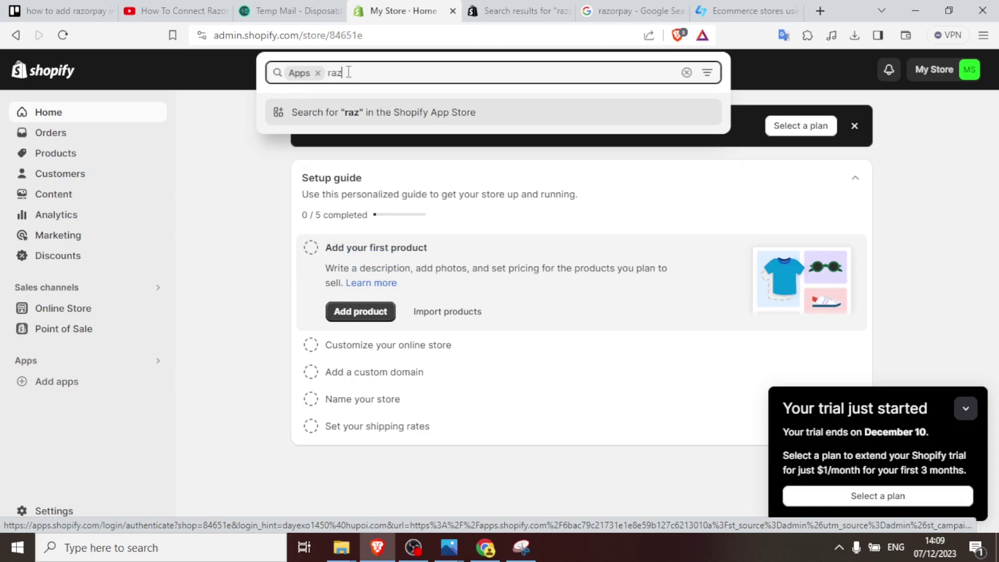
type("orpay")
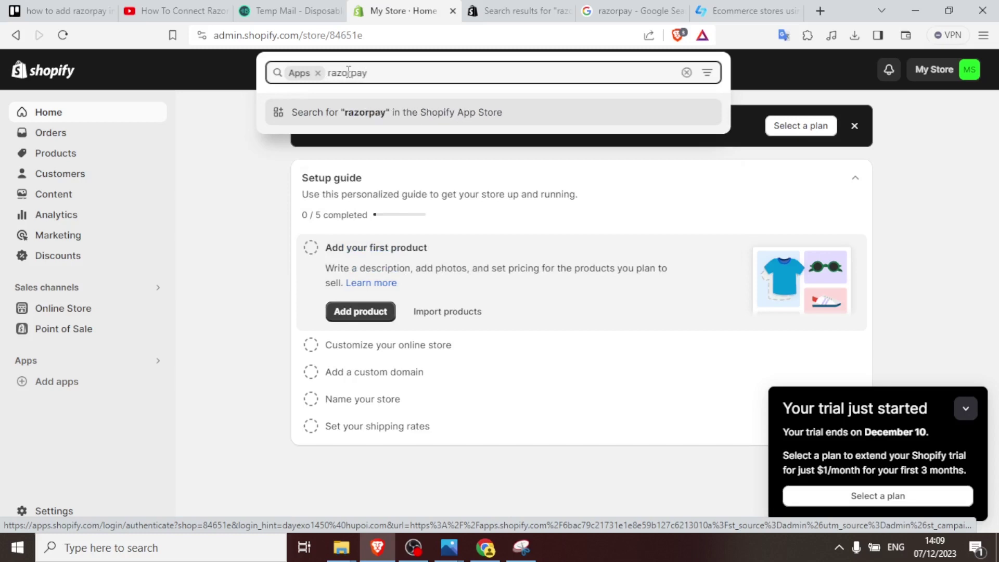
key("Return")
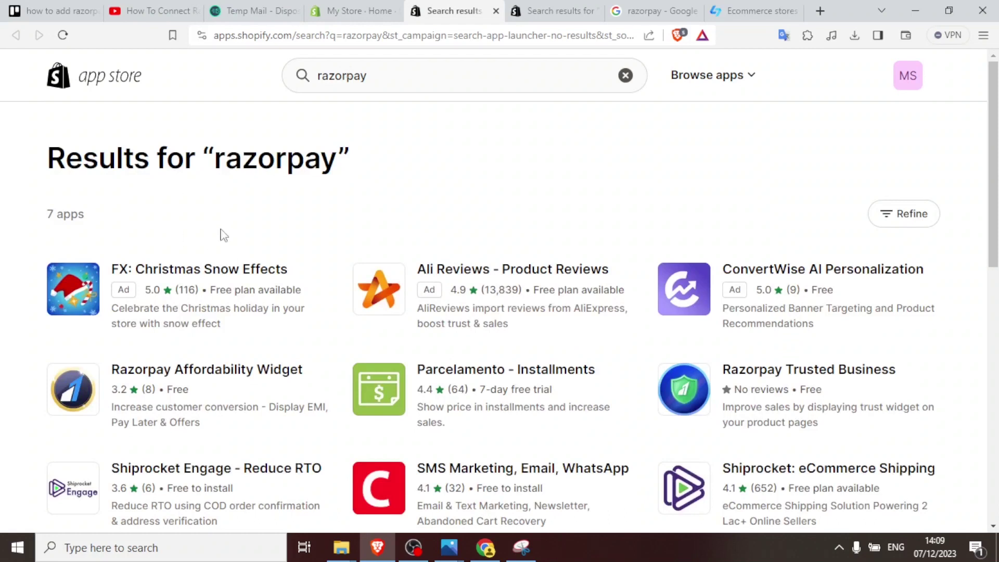
left_click(84, 402)
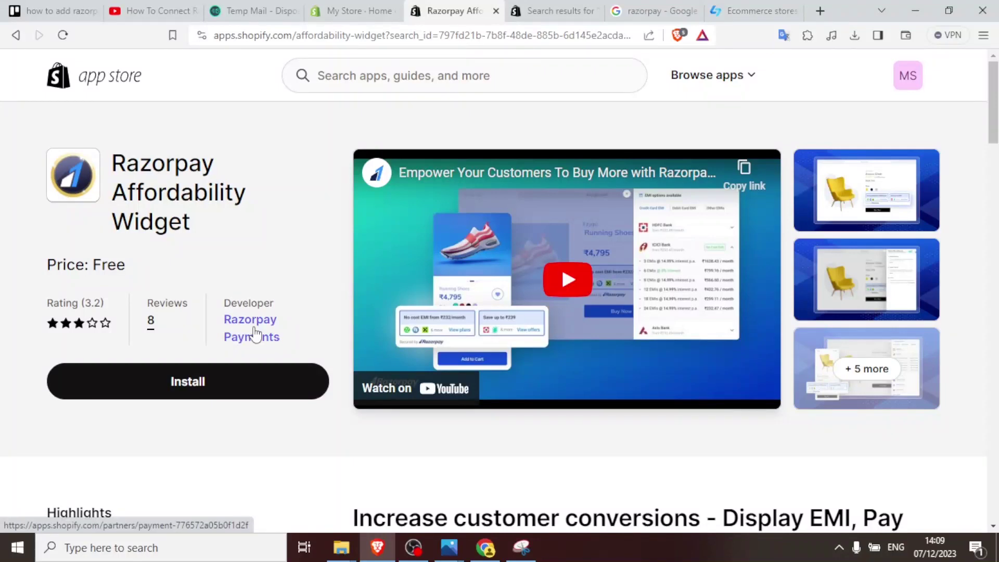
left_click(16, 35)
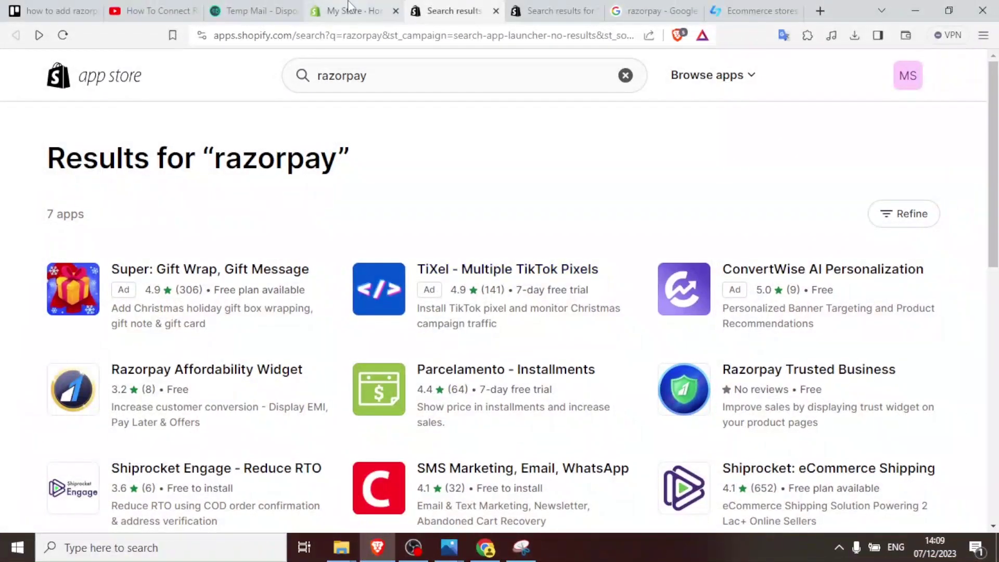
Close the App Store tab and open the third-party payment provider list in Settings > Payments
key("ctrl+w")
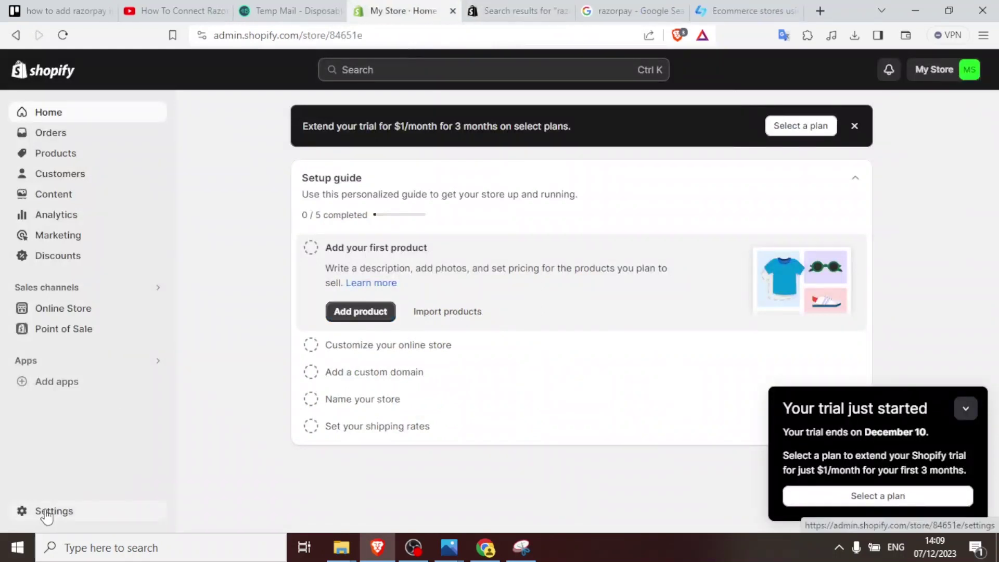
left_click(47, 513)
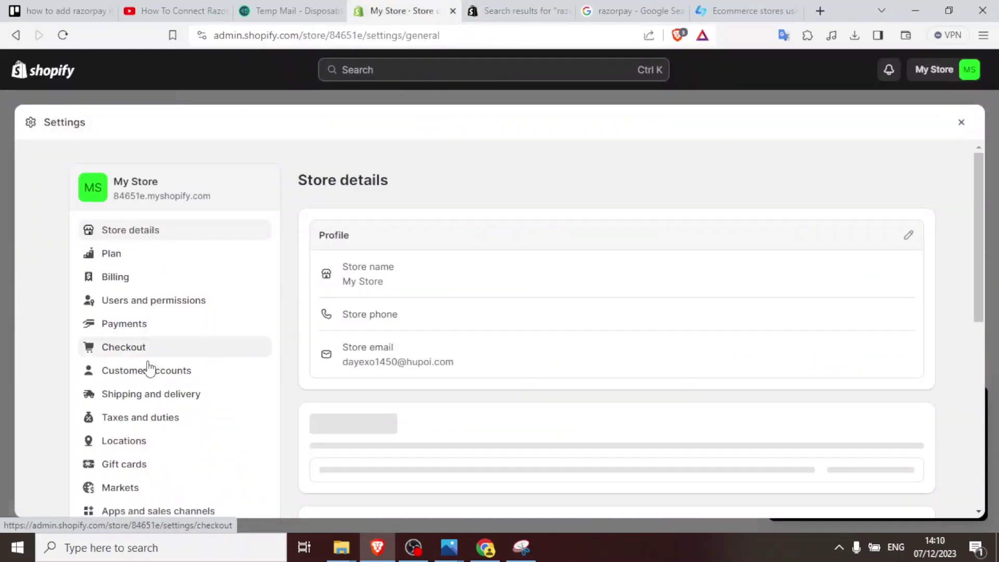
left_click(118, 329)
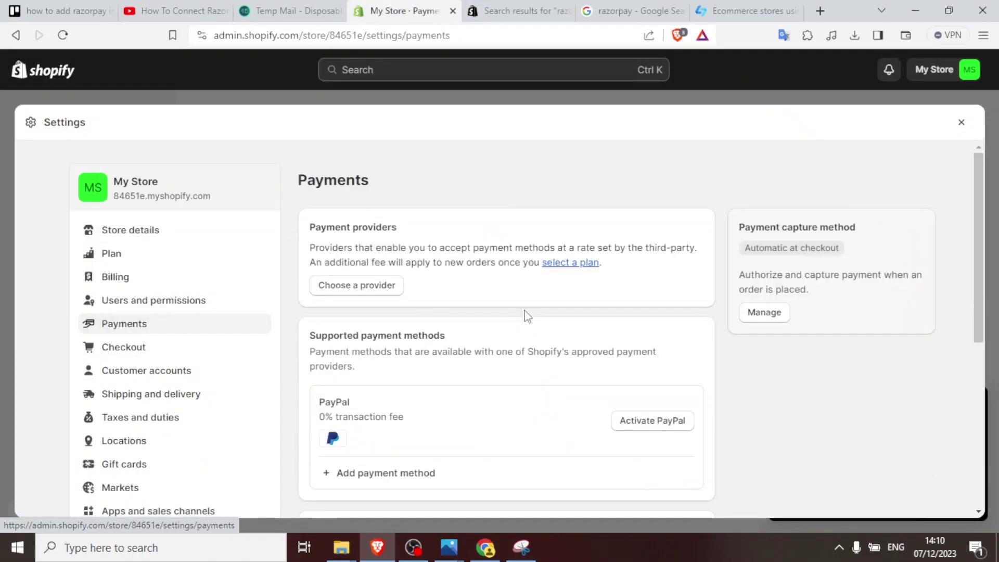
left_click(374, 293)
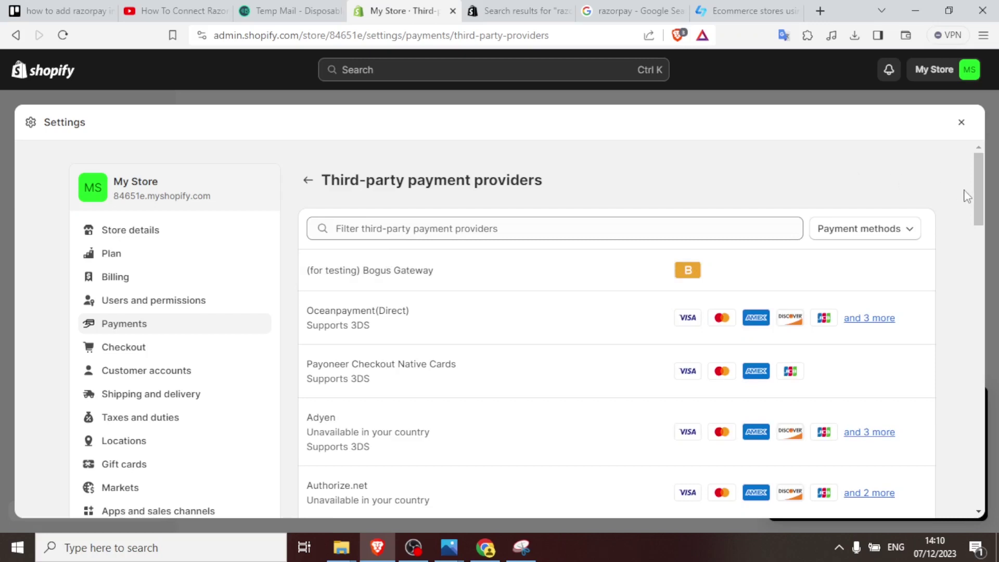
Scroll through the available payment providers, then close Settings back to the admin home
left_click_drag(984, 194, 983, 239)
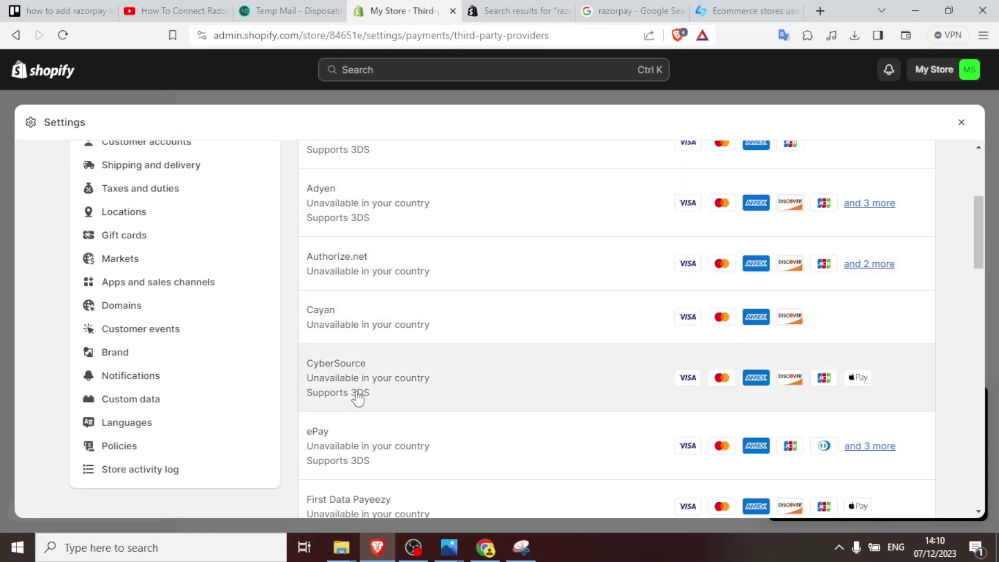
left_click_drag(982, 231, 982, 381)
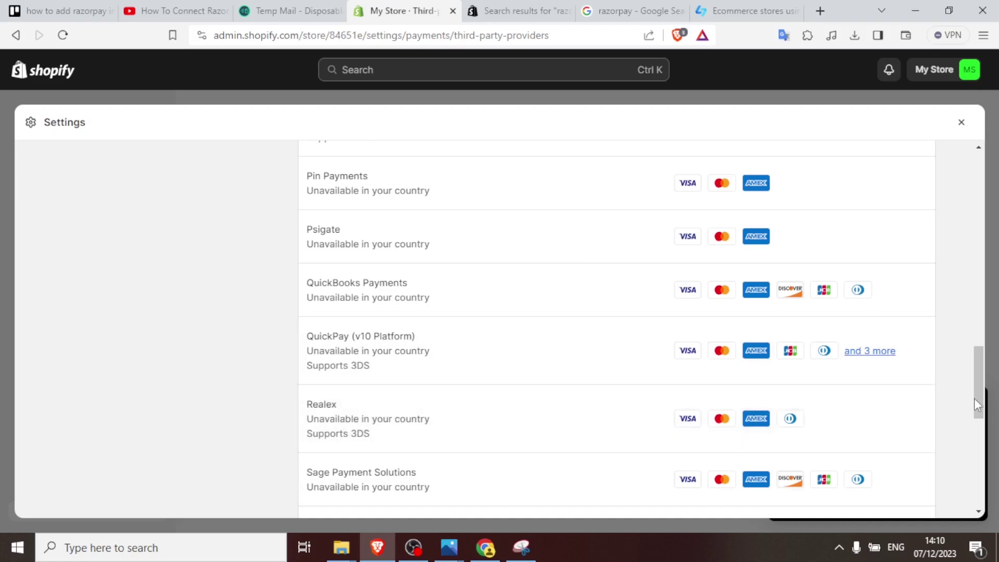
left_click_drag(975, 398, 963, 152)
left_click(961, 122)
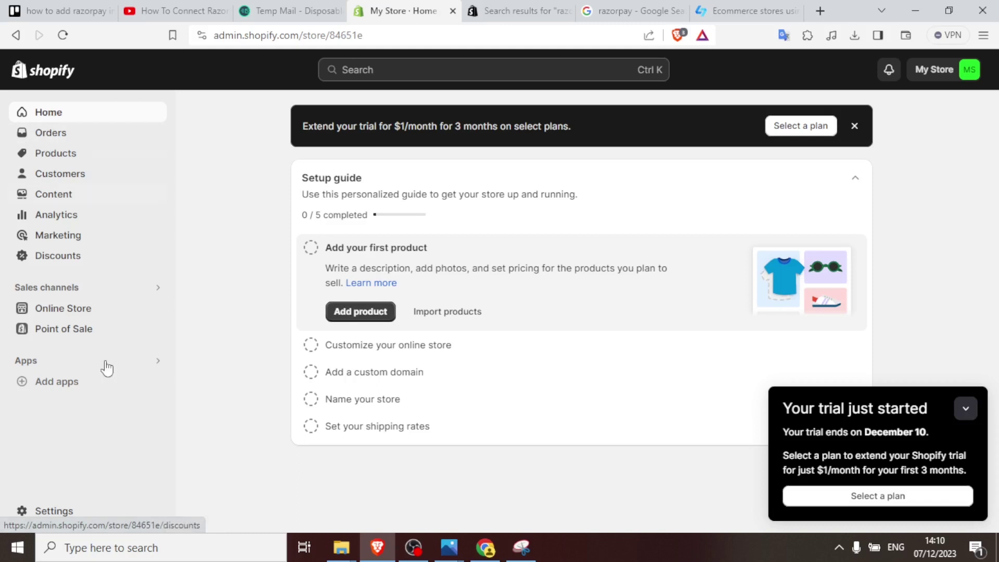
Open Settings from the admin sidebar to view the Store details page
left_click(27, 514)
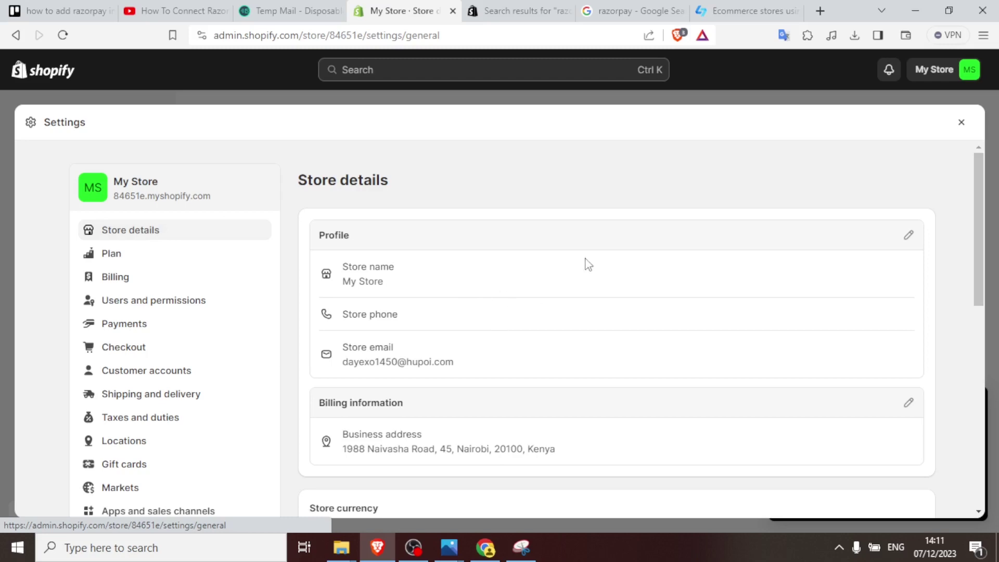
left_click(745, 8)
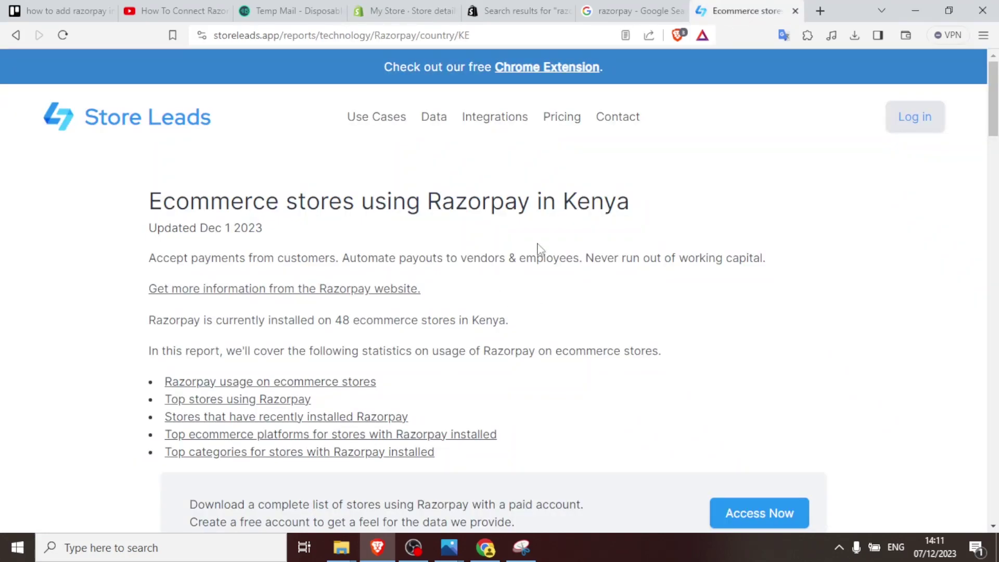
scroll(539, 249, "down", 6)
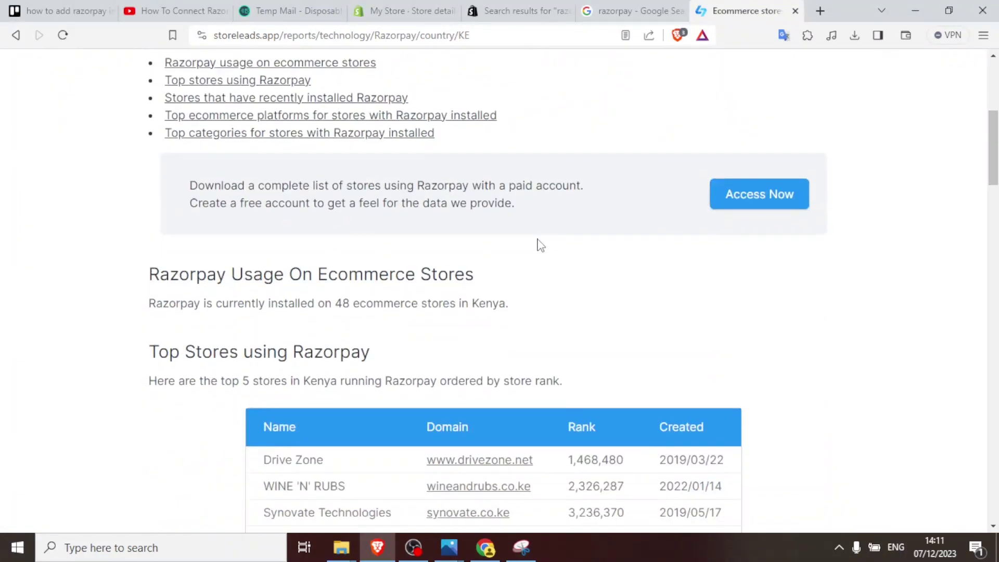
scroll(539, 245, "down", 5)
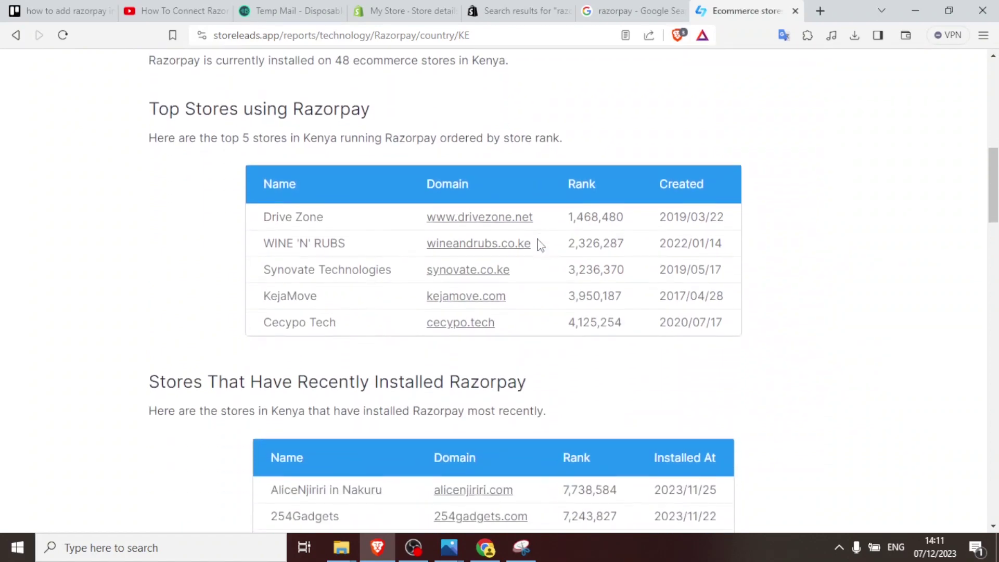
scroll(539, 246, "down", 9)
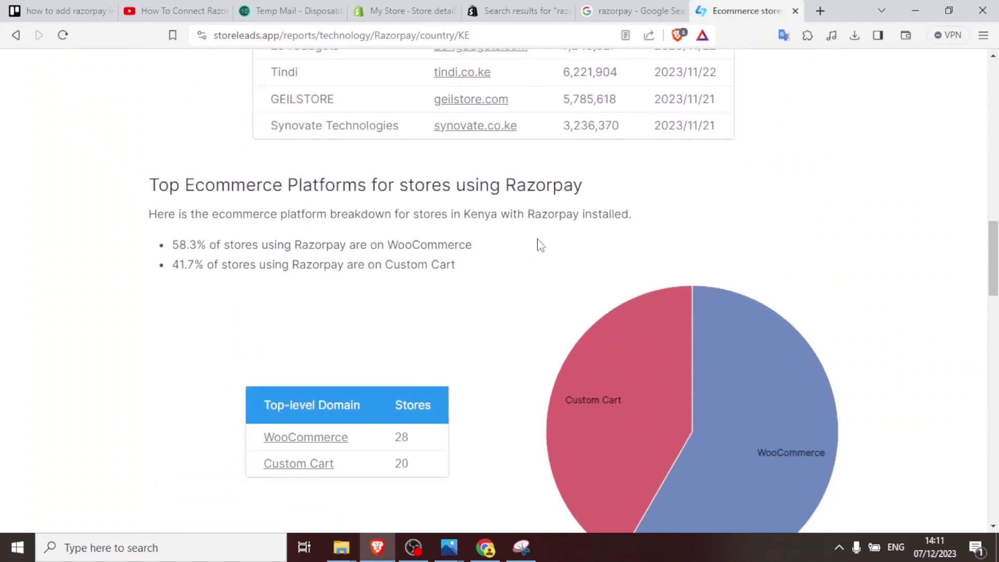
scroll(539, 246, "up", 20)
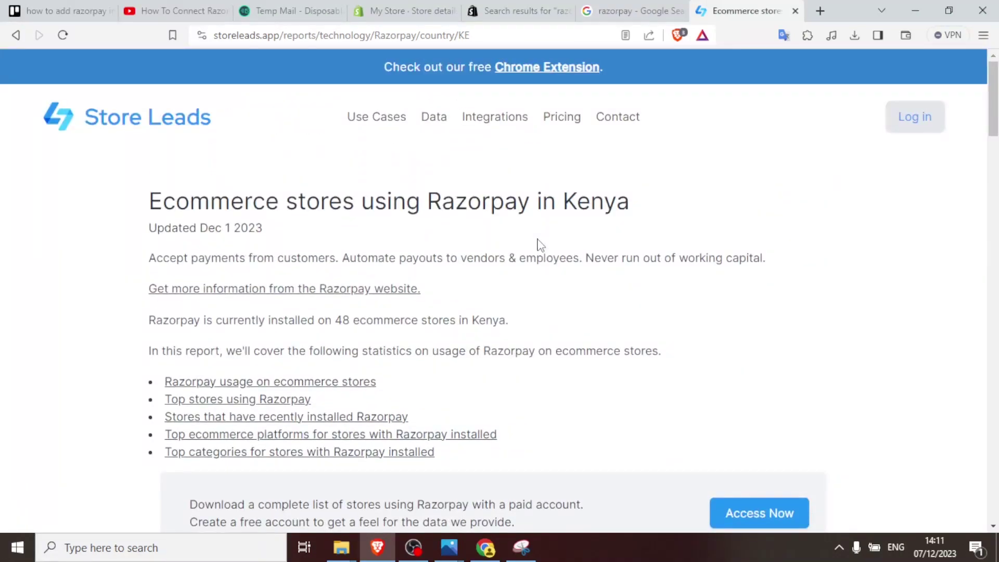
left_click(410, 11)
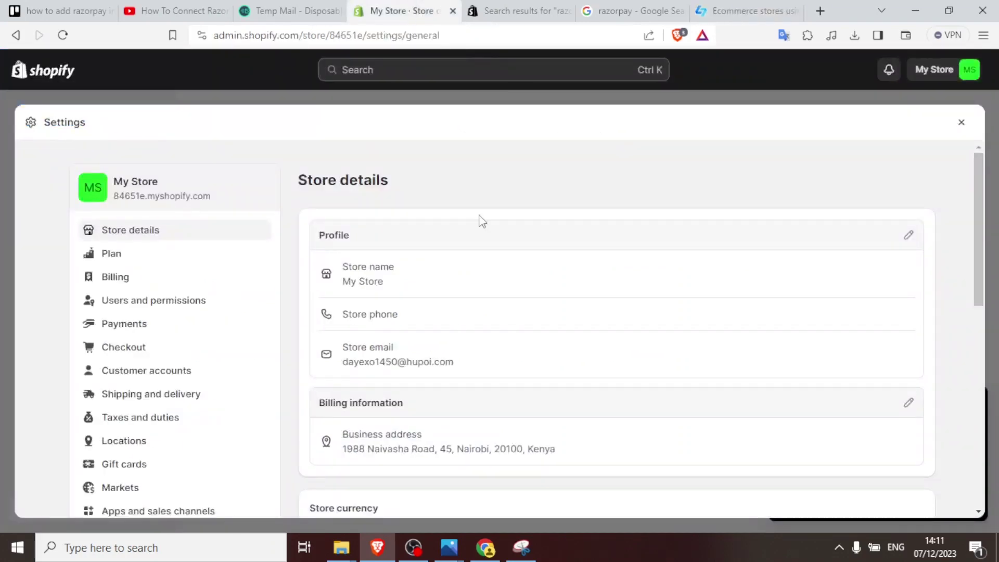
Scroll Store details, highlight Kenya in the business address, and edit the Billing information
scroll(562, 450, "down", 2)
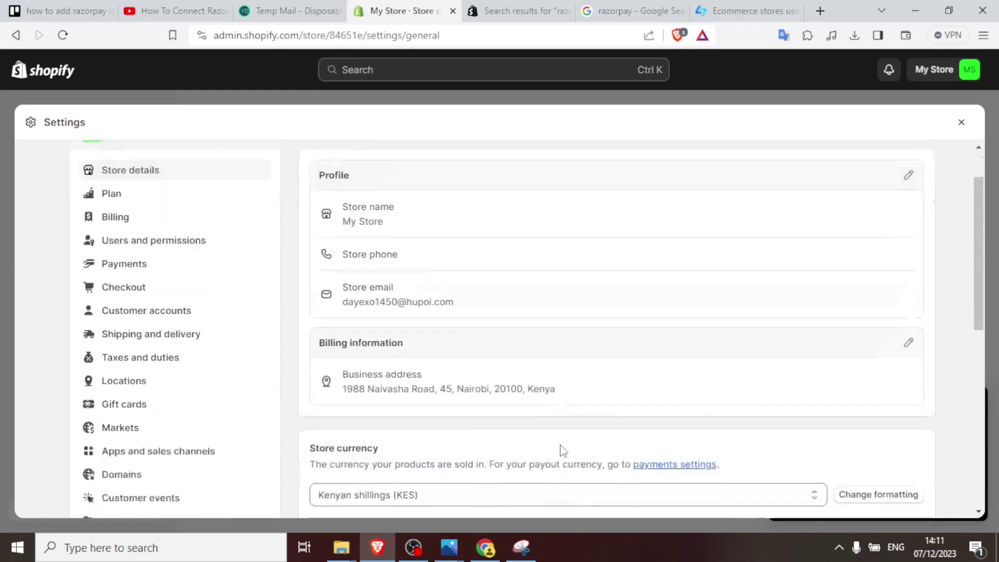
scroll(562, 450, "up", 2)
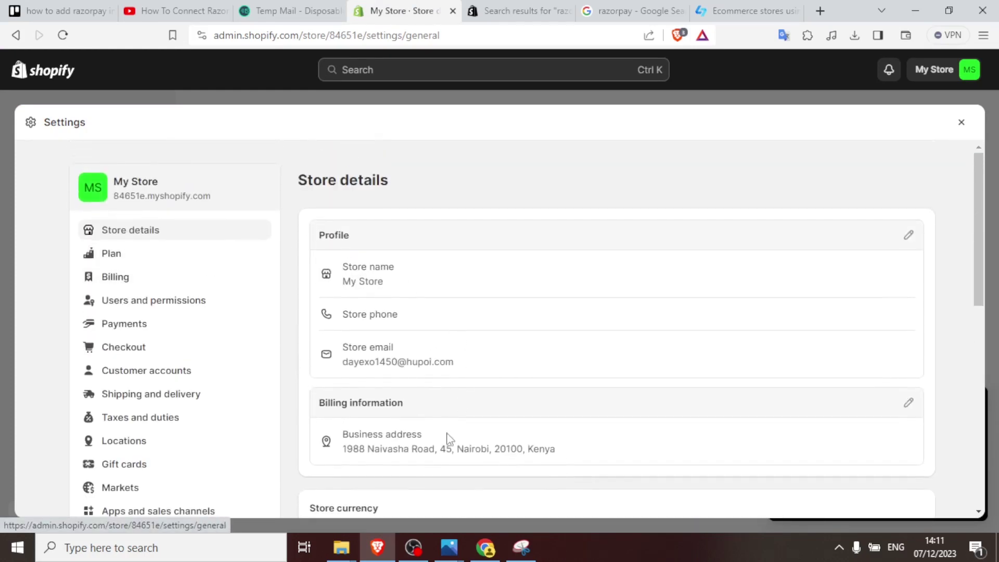
scroll(447, 438, "down", 1)
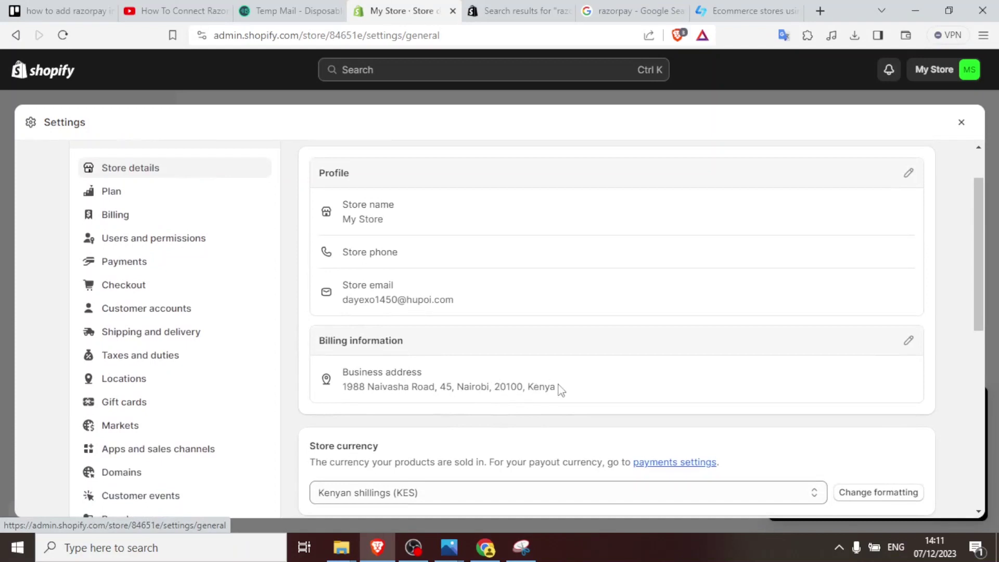
left_click_drag(561, 390, 528, 387)
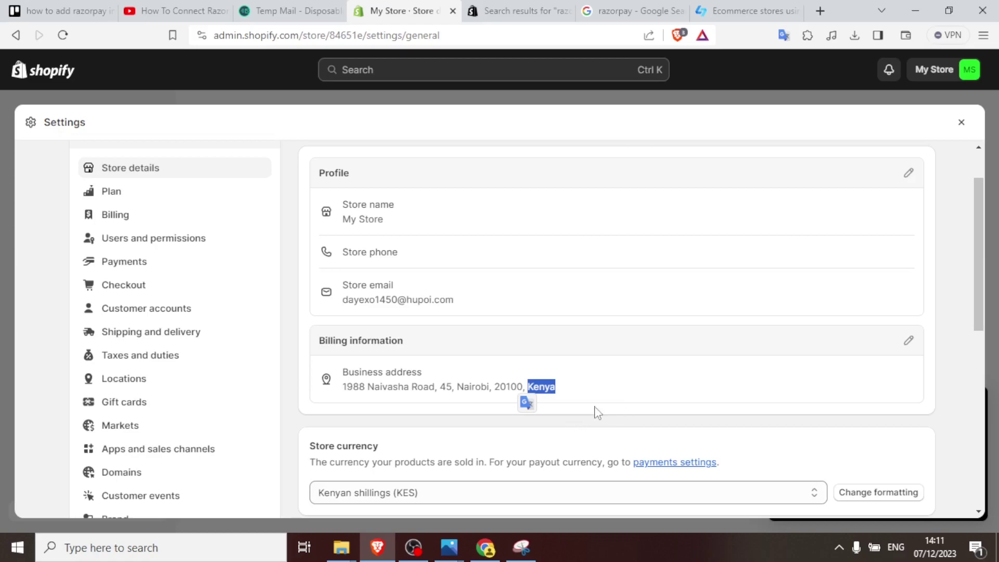
left_click(909, 343)
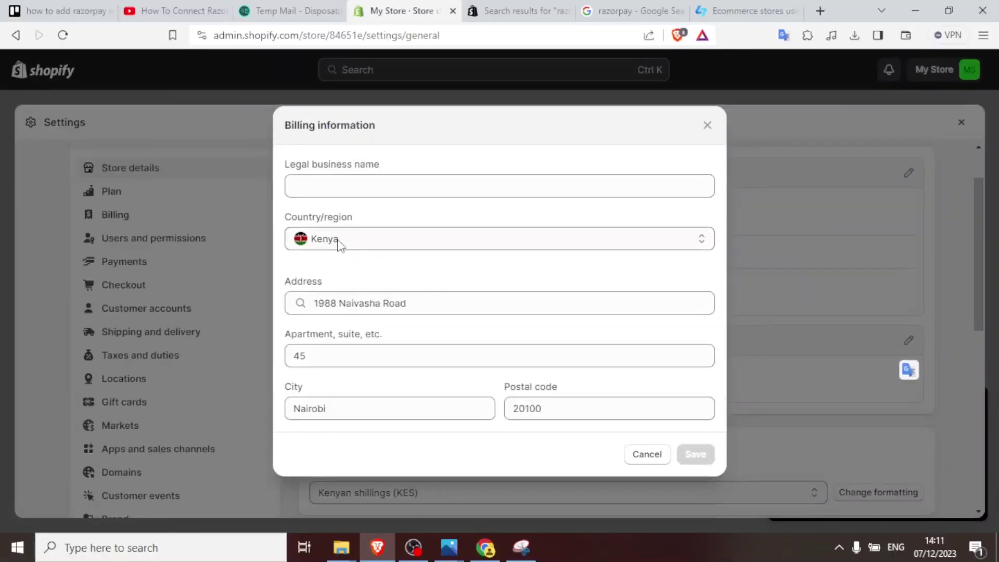
Set the billing Country/region to India and select the old street address
left_click(340, 240)
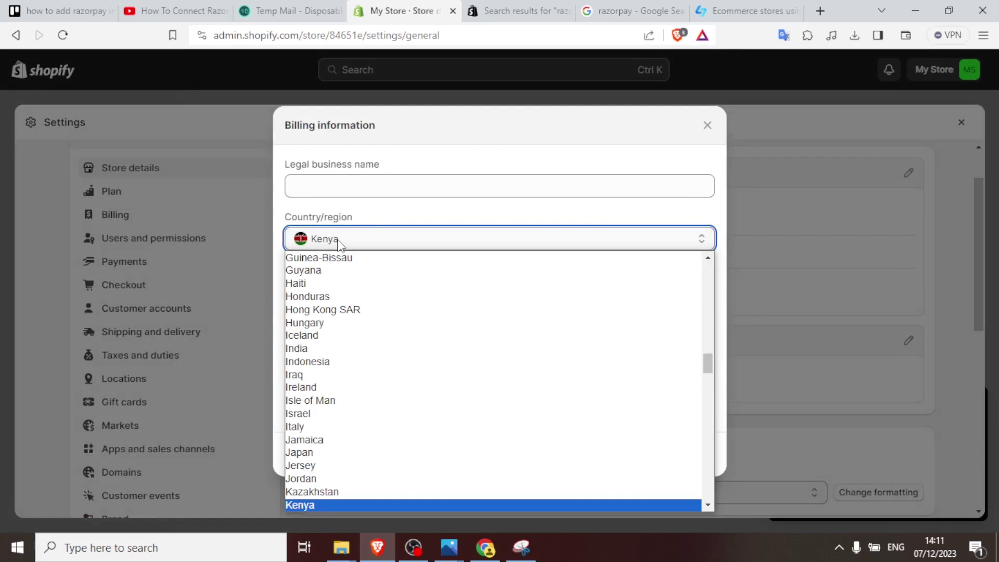
key("i")
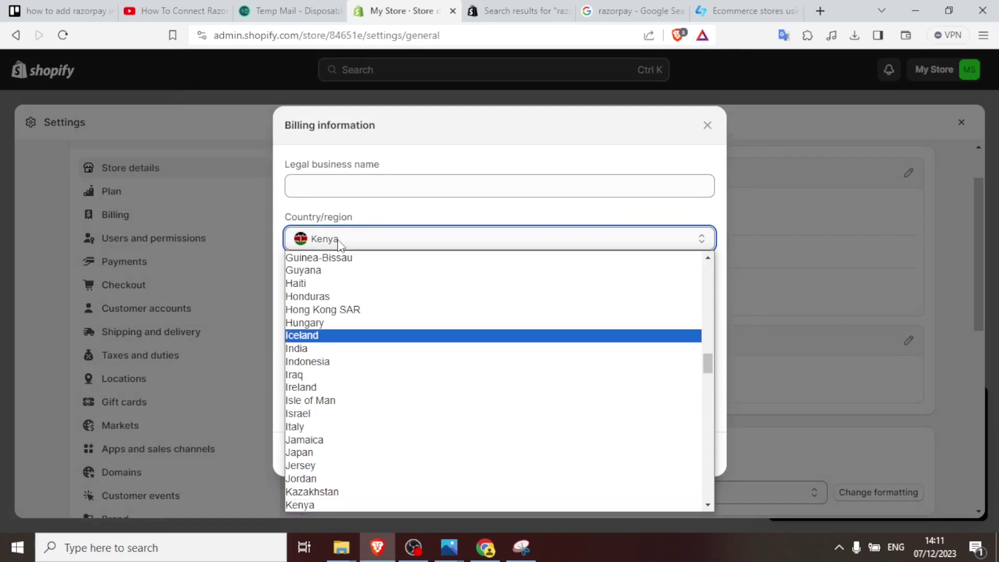
left_click(300, 348)
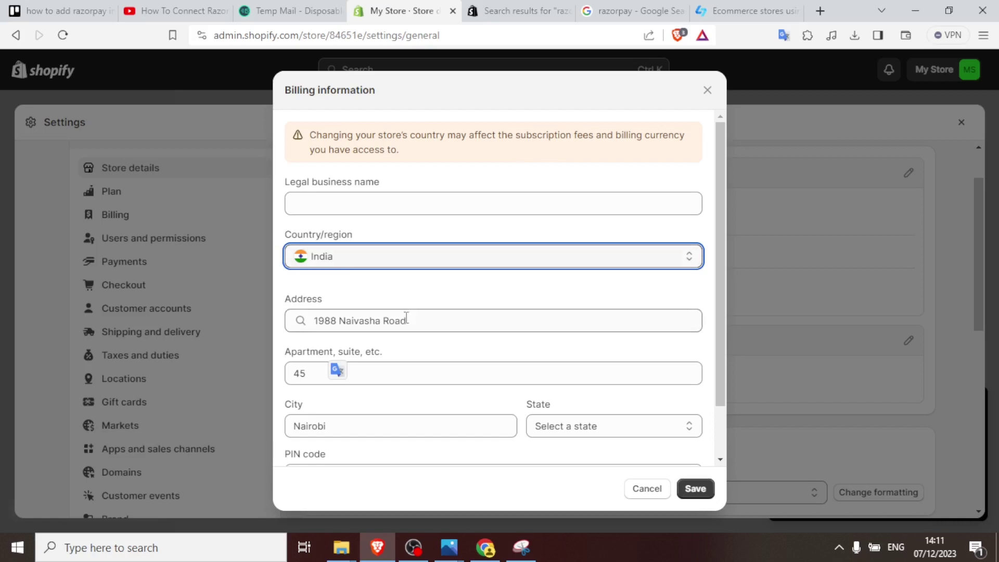
left_click_drag(415, 318, 299, 320)
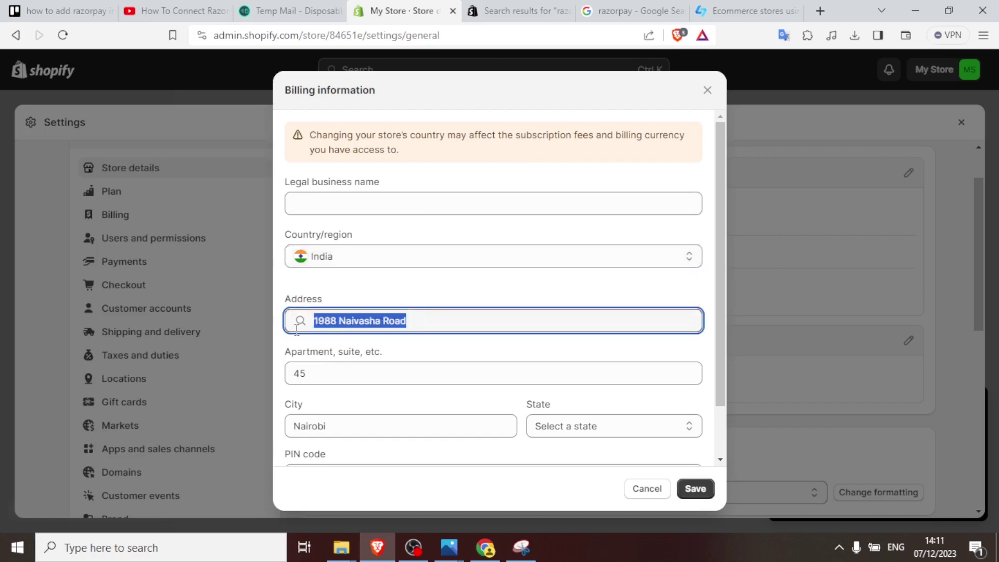
left_click(357, 380)
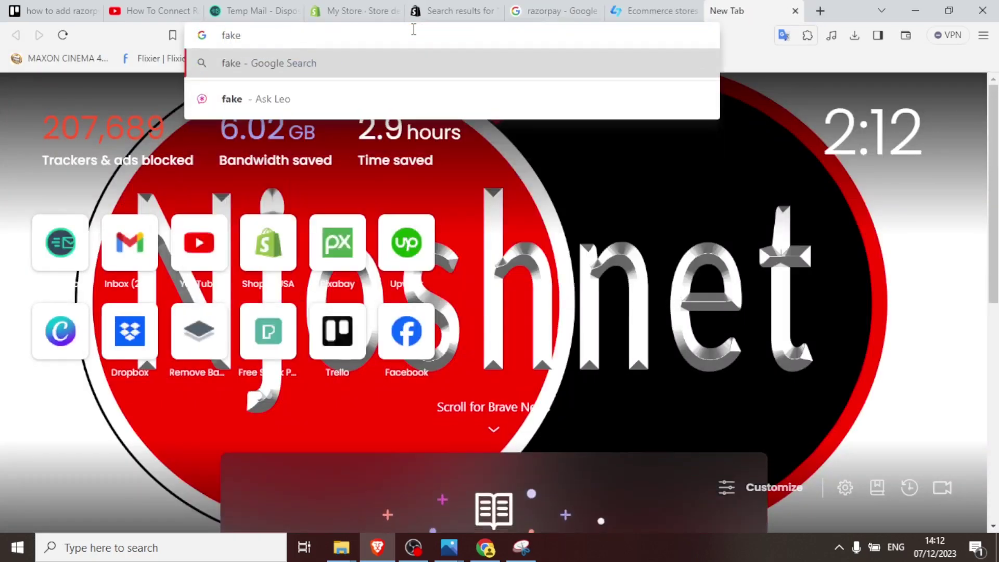
Search Google for 'fake india address' and open the fakexy India address generator
type("india address")
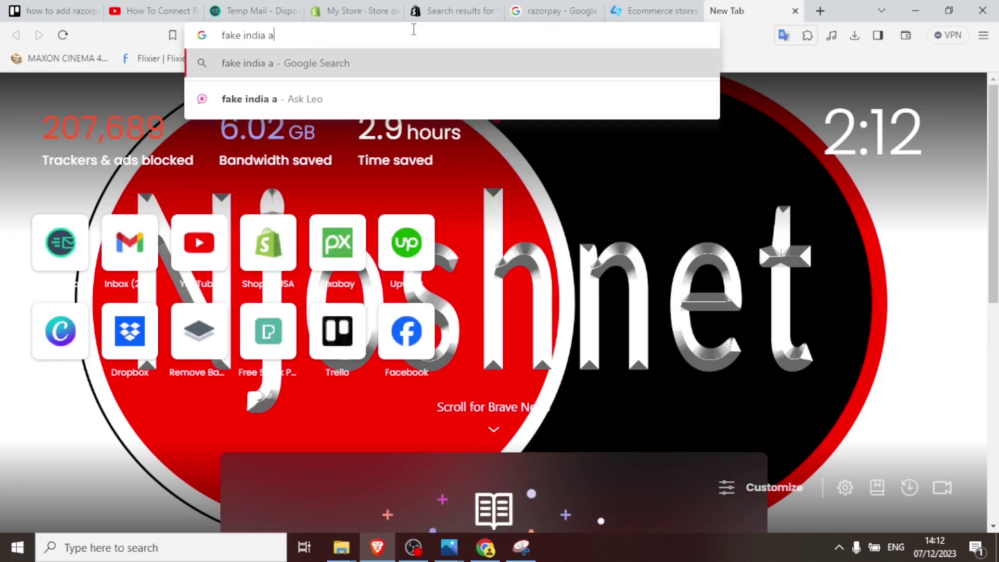
key("Return")
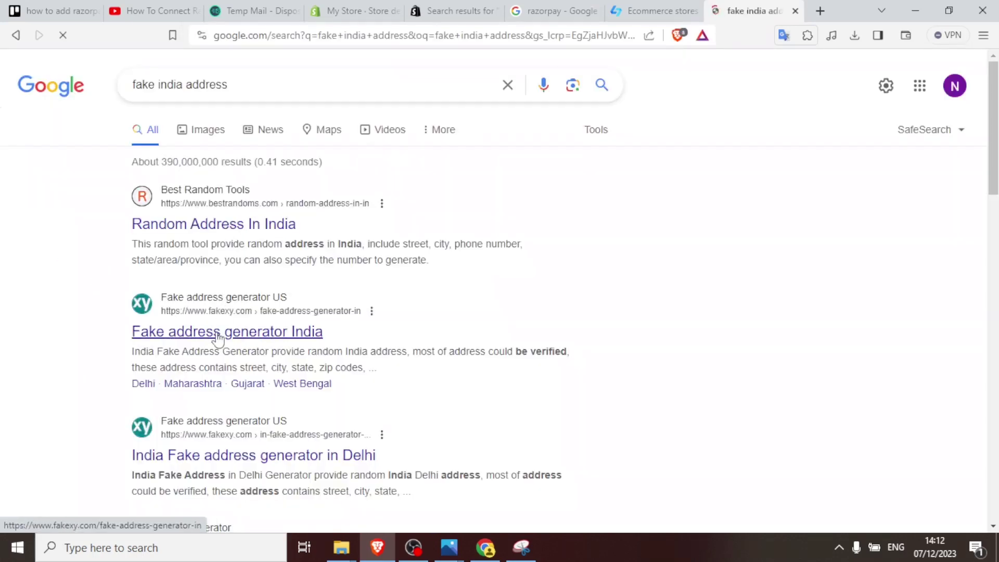
left_click(218, 337)
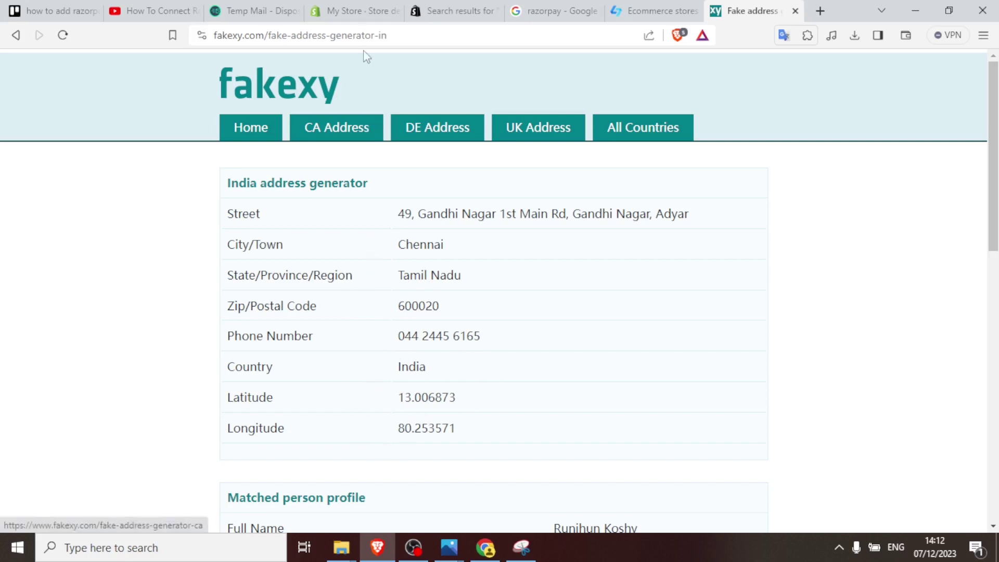
Replace the old billing street address with the generated Indian street address
left_click(353, 12)
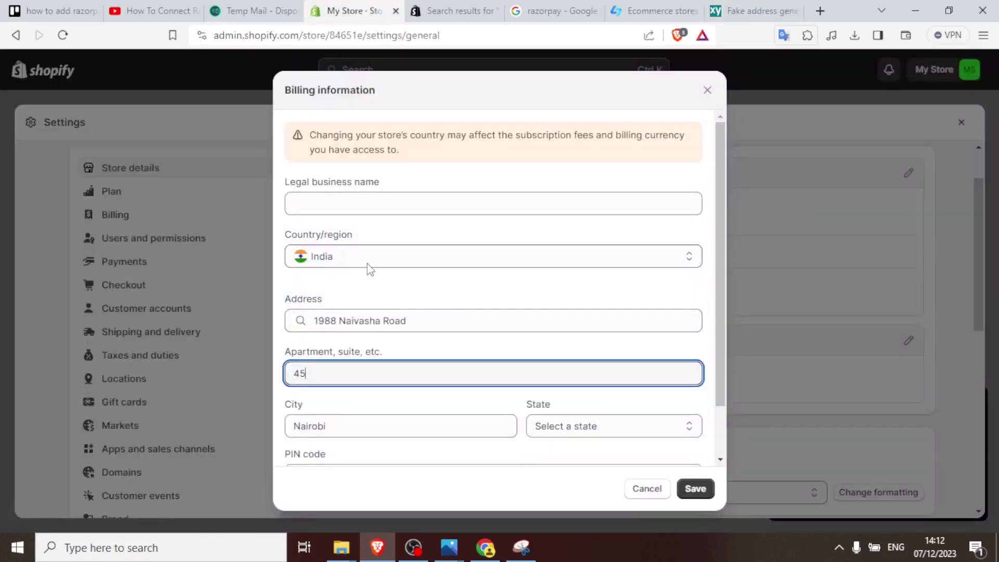
left_click(402, 321)
left_click_drag(426, 321, 315, 321)
key("BackSpace")
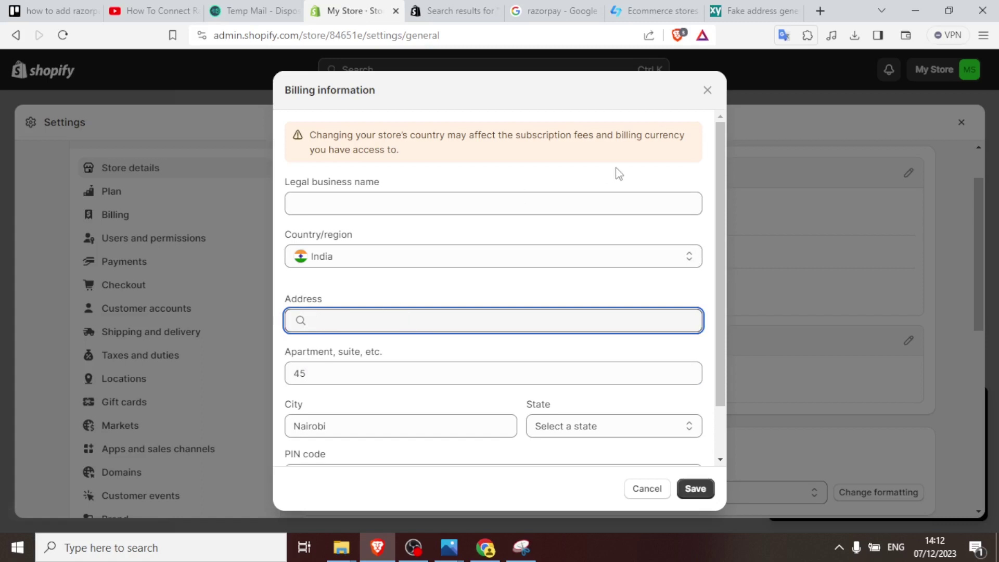
left_click(739, 12)
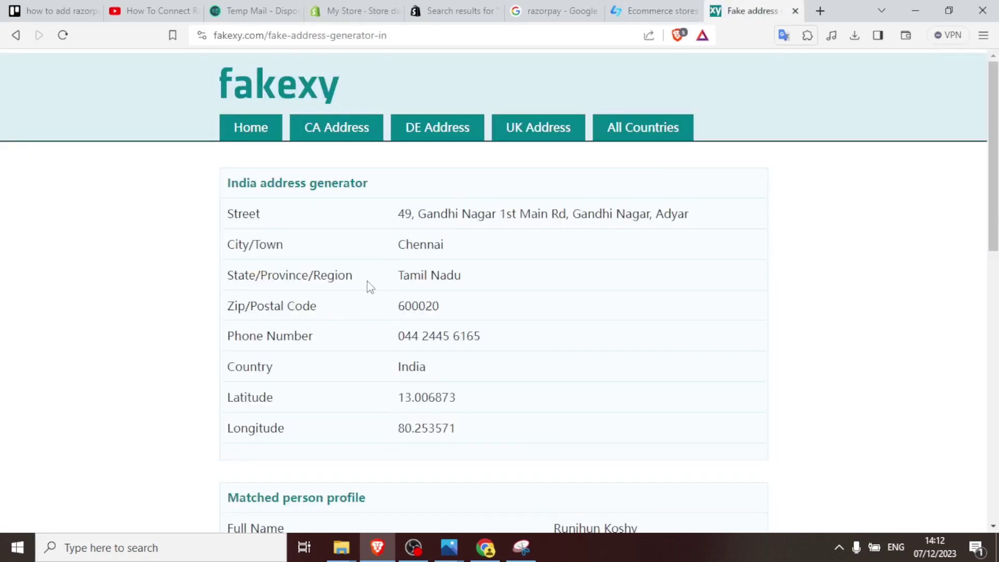
key("ctrl+4")
left_click(329, 374)
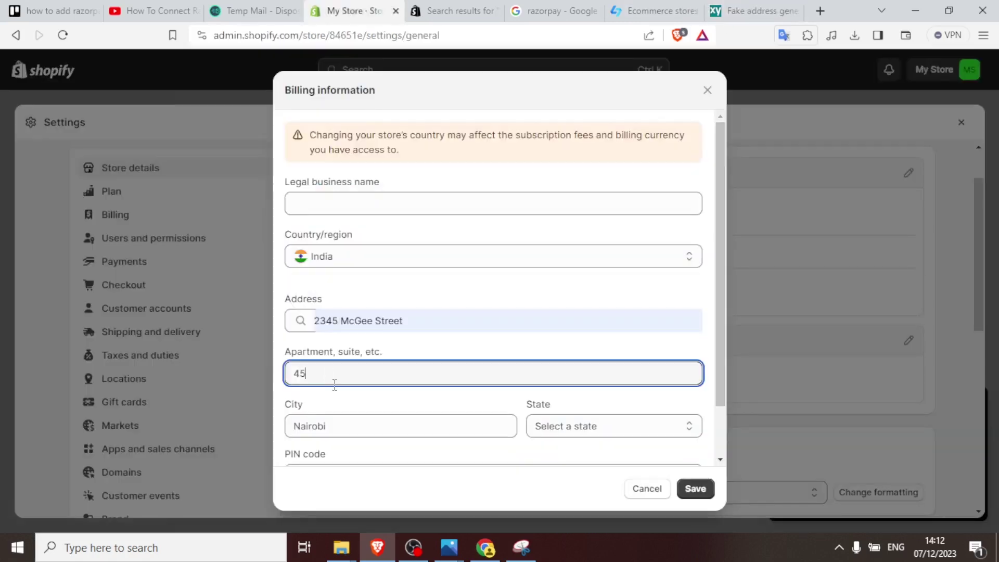
Replace the City Nairobi with the generated city Chennai
left_click(346, 428)
left_click_drag(346, 428, 294, 428)
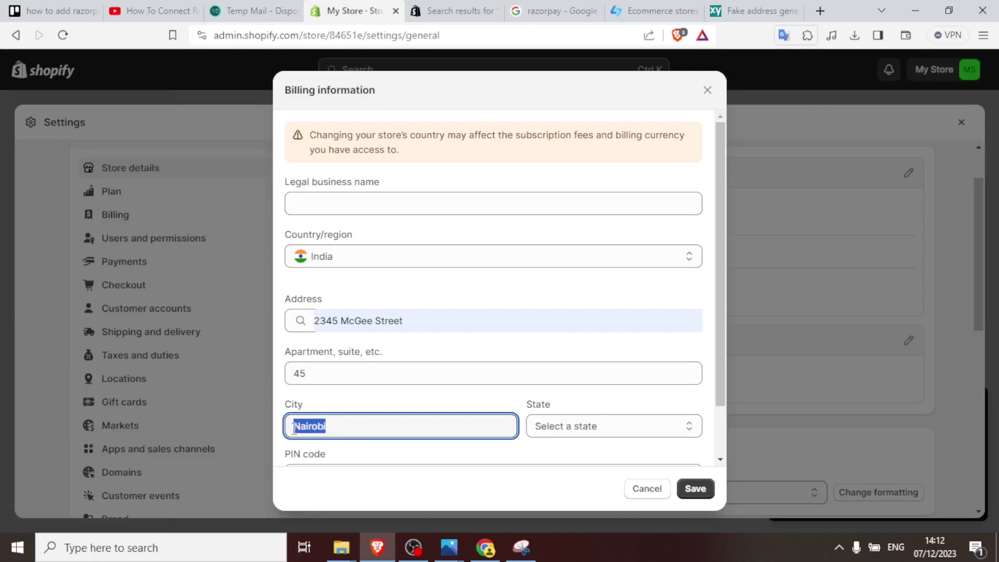
left_click(751, 11)
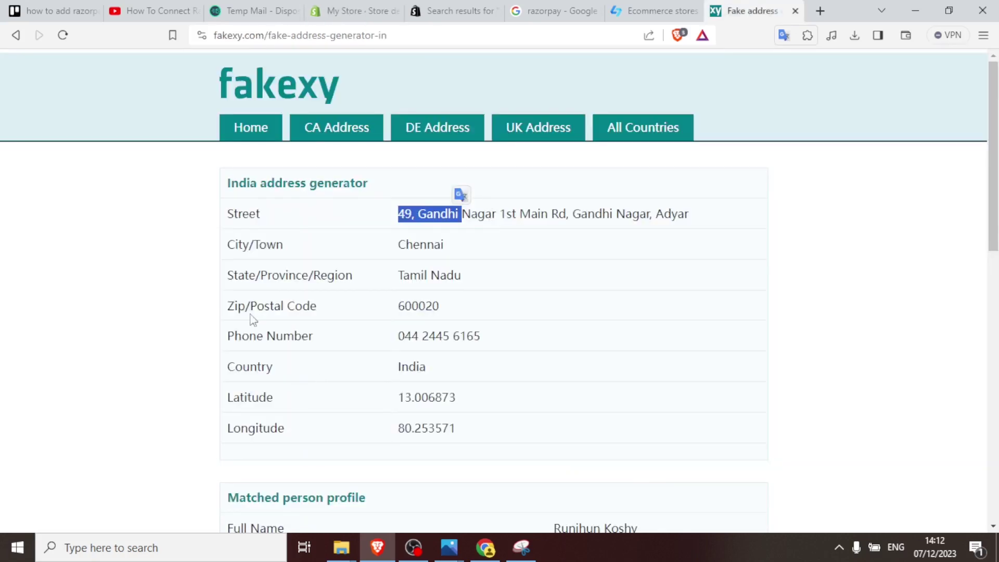
left_click_drag(444, 250, 381, 244)
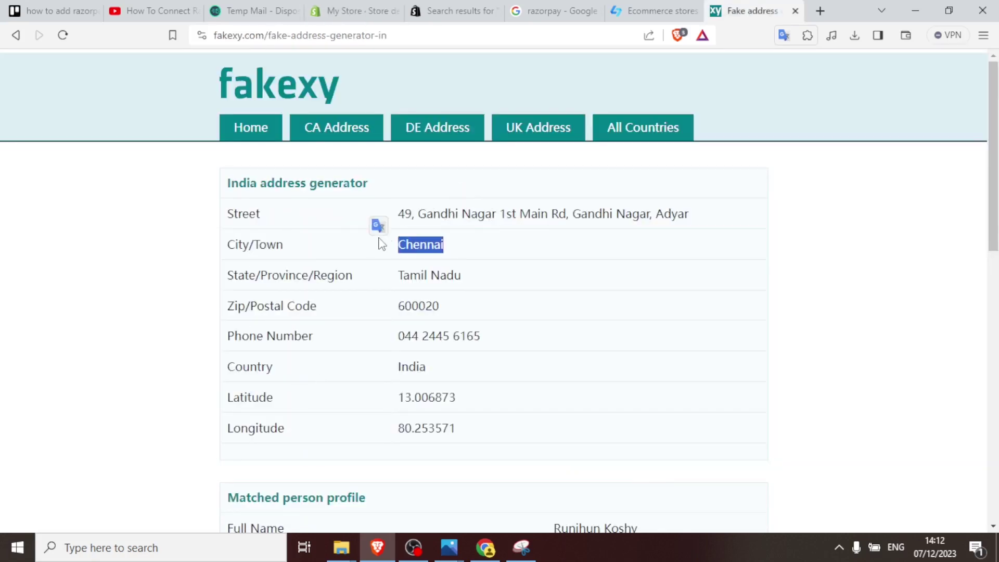
left_click(353, 10)
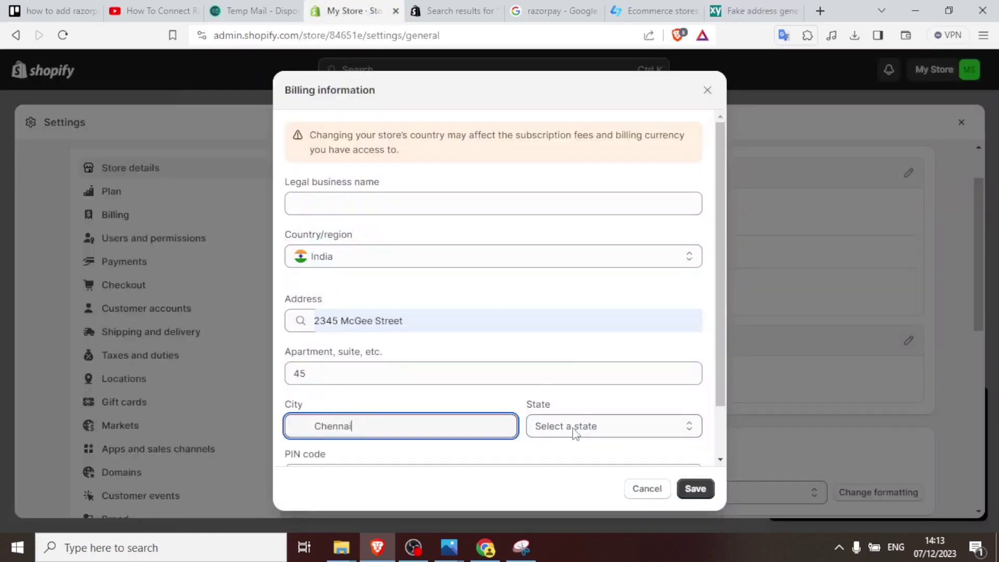
Set the State to Tamil Nadu to match the generated address
left_click(574, 432)
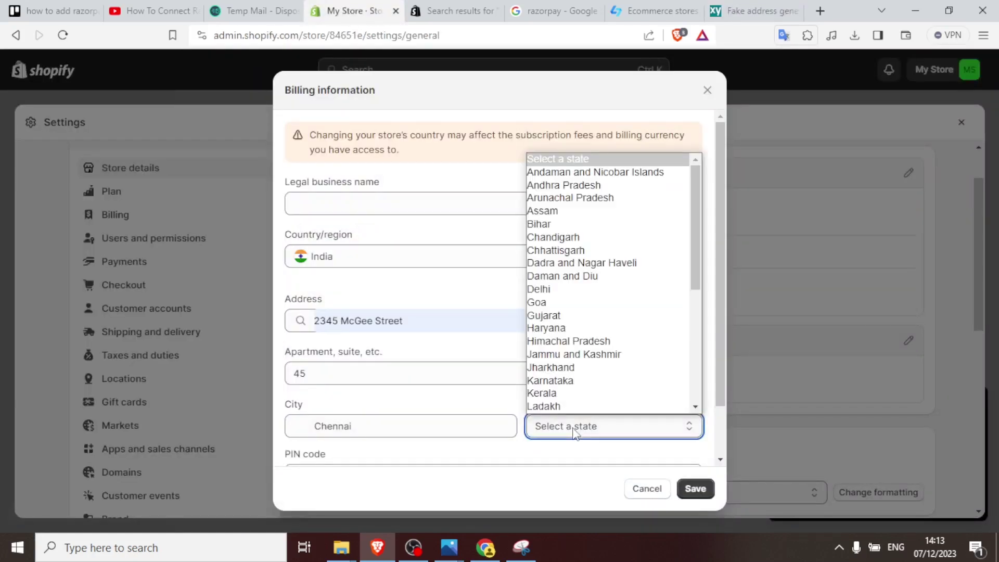
left_click(756, 11)
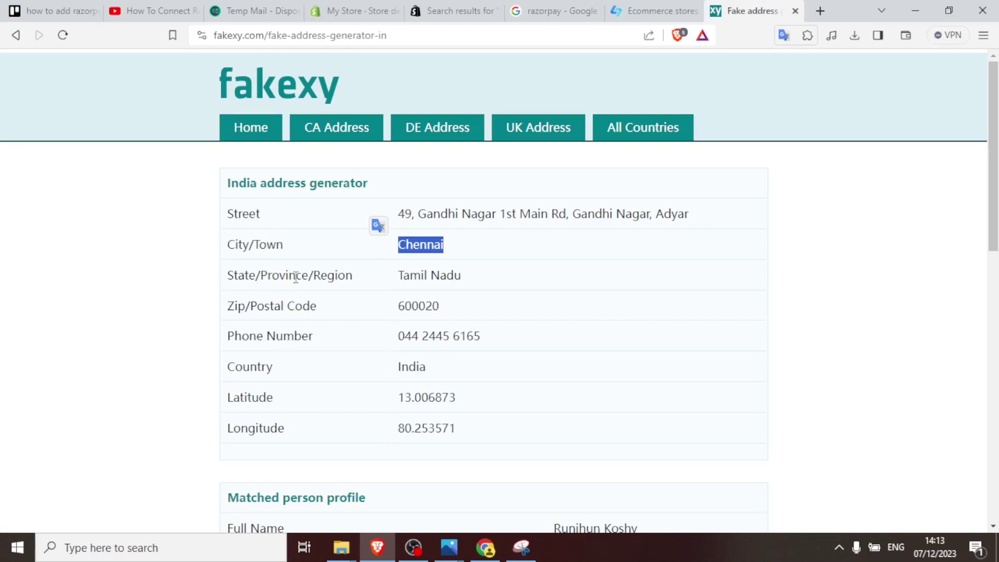
left_click_drag(474, 277, 387, 285)
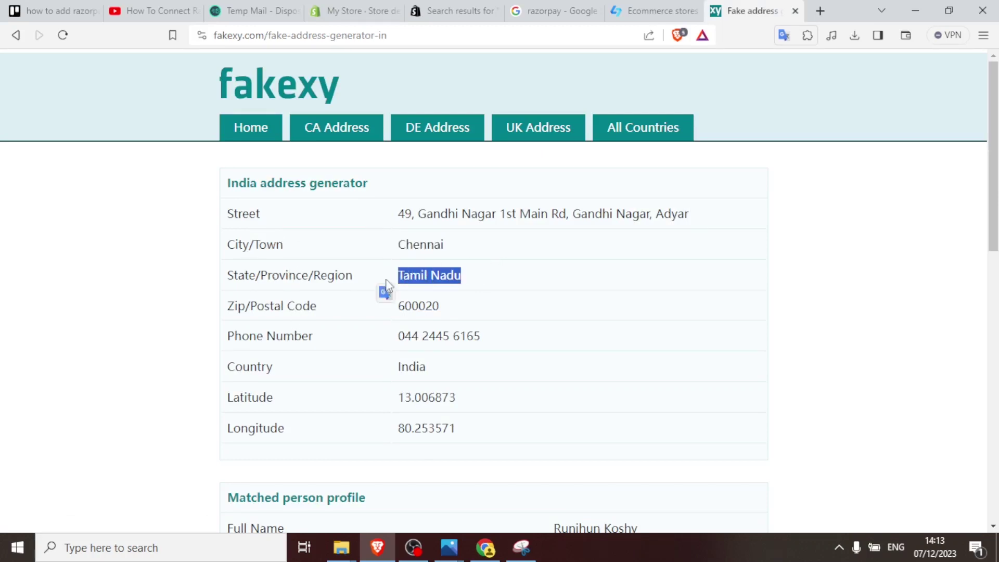
left_click(350, 16)
left_click(555, 426)
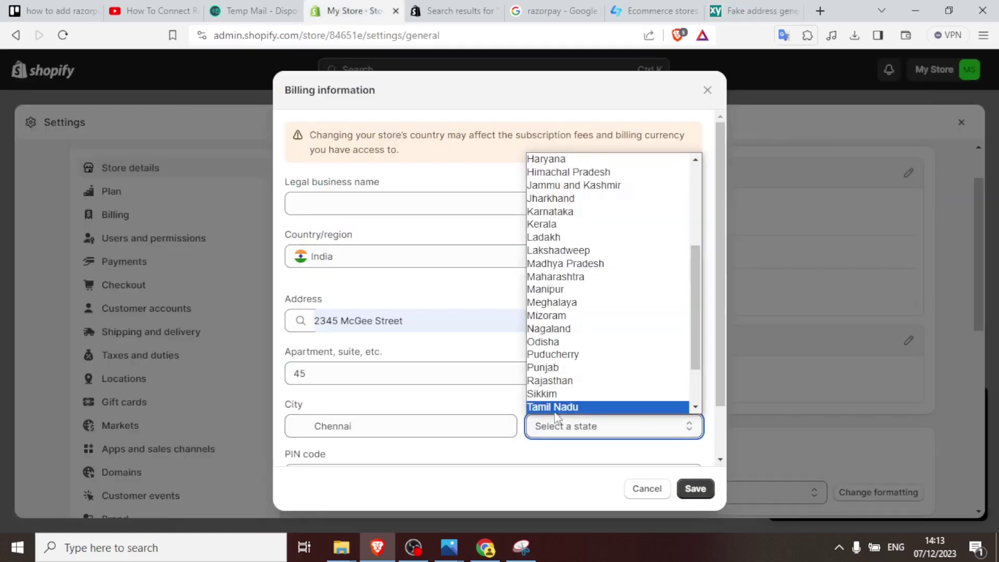
left_click(556, 410)
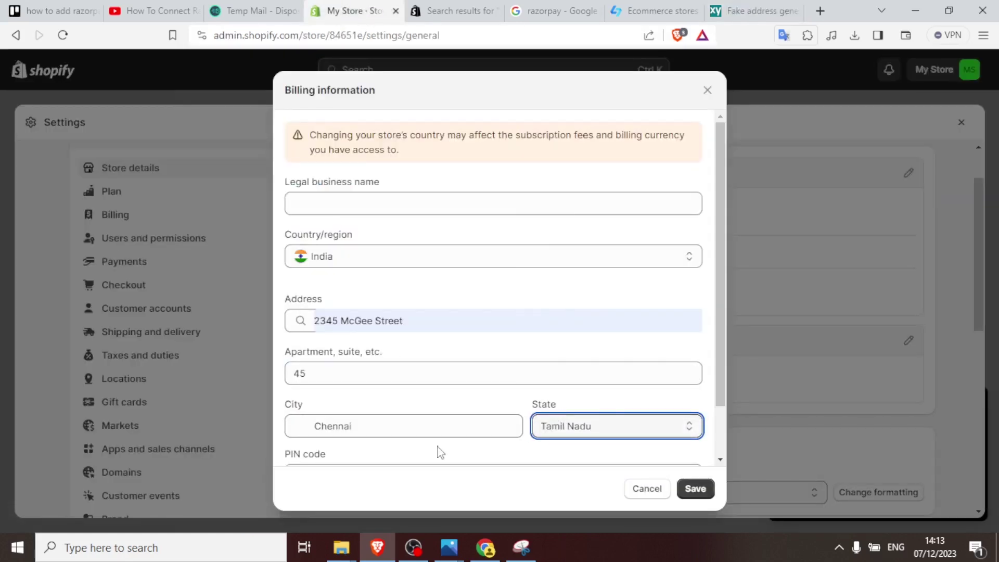
scroll(440, 452, "down", 1)
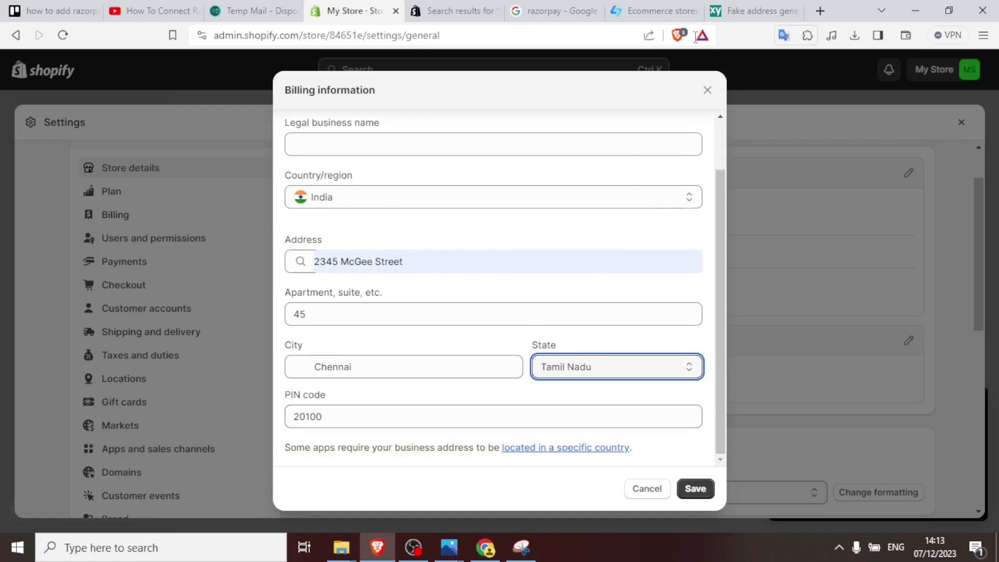
Paste the generated PIN code into the PIN field and save the billing address
left_click(739, 9)
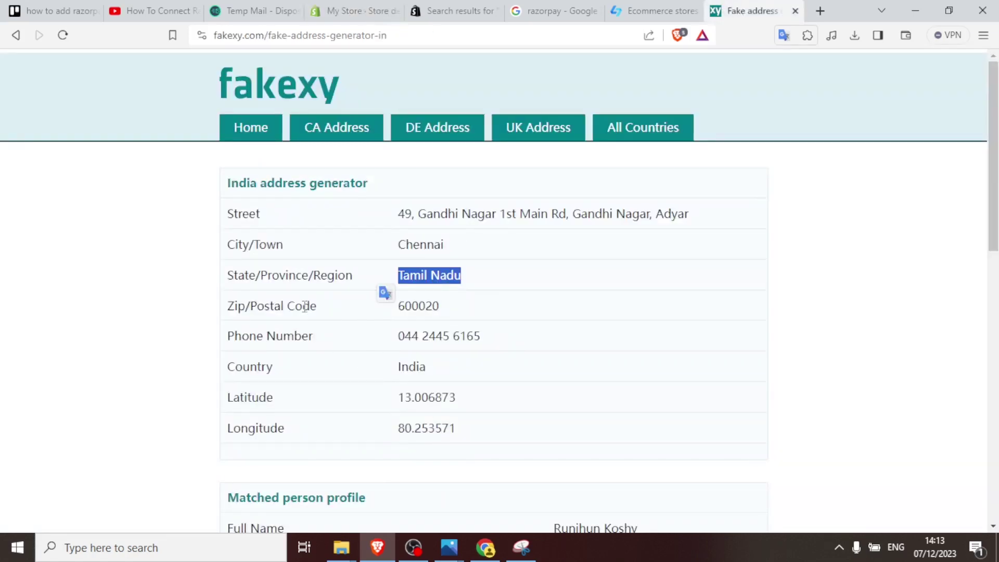
left_click_drag(444, 311, 400, 311)
key("ctrl+c")
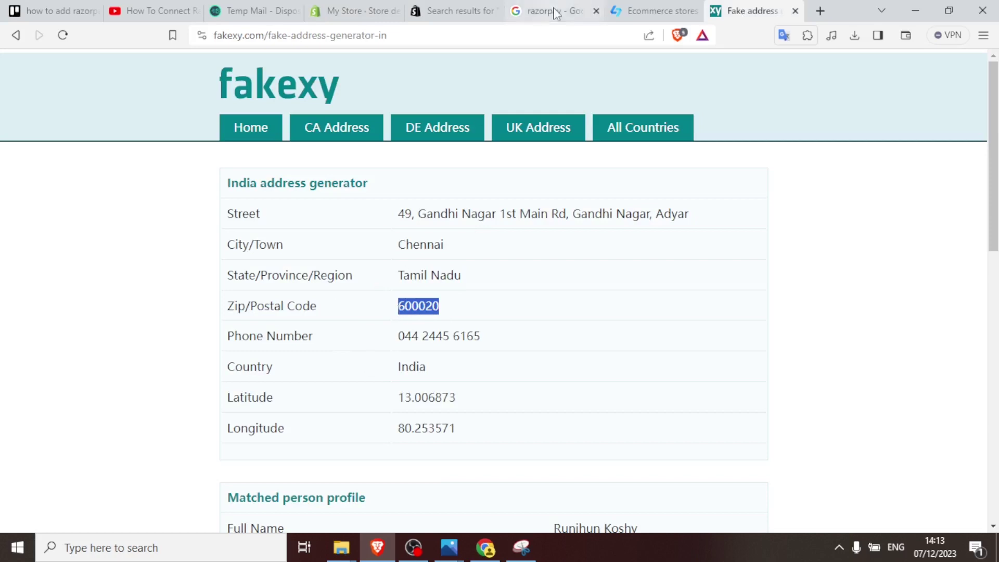
left_click(364, 10)
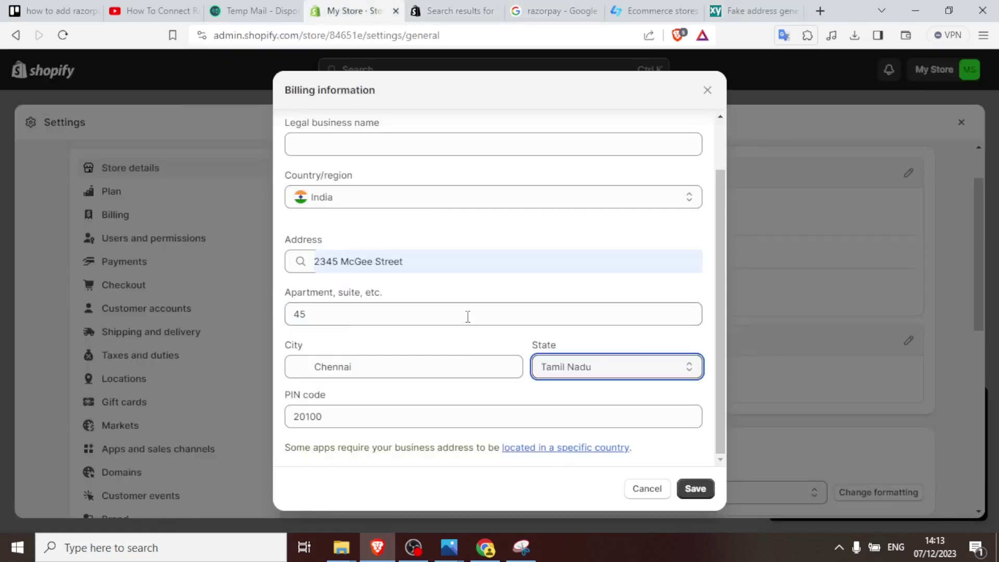
left_click(379, 419)
key("ctrl+a")
key("ctrl+v")
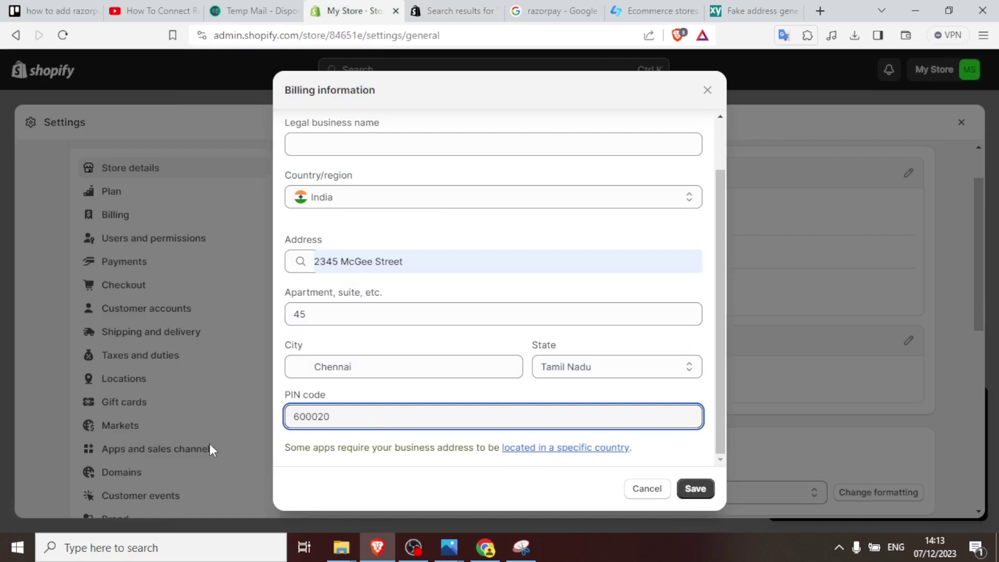
left_click(695, 489)
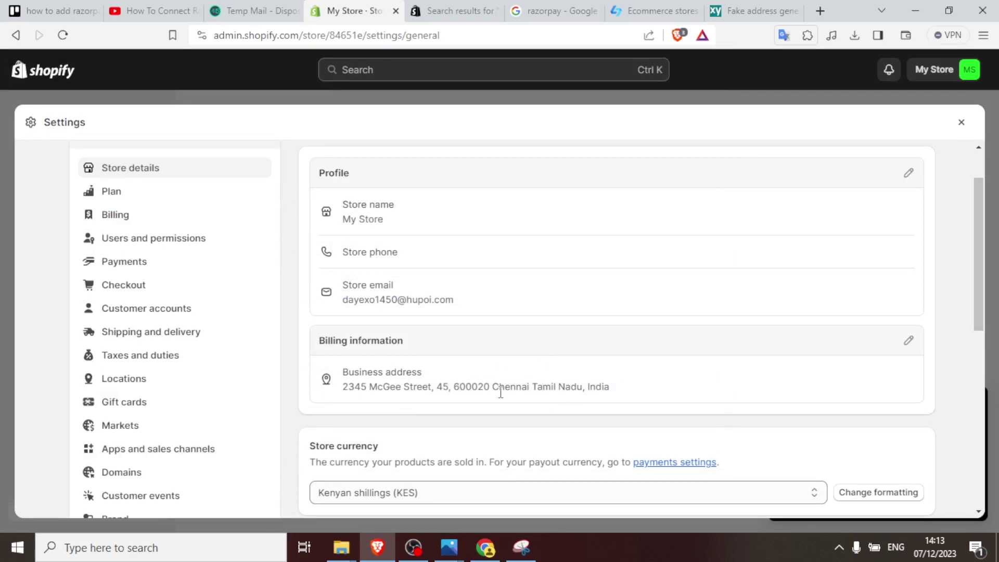
Choose Indian rupees (INR) in the Store currency dropdown and save Store details
left_click_drag(493, 387, 624, 390)
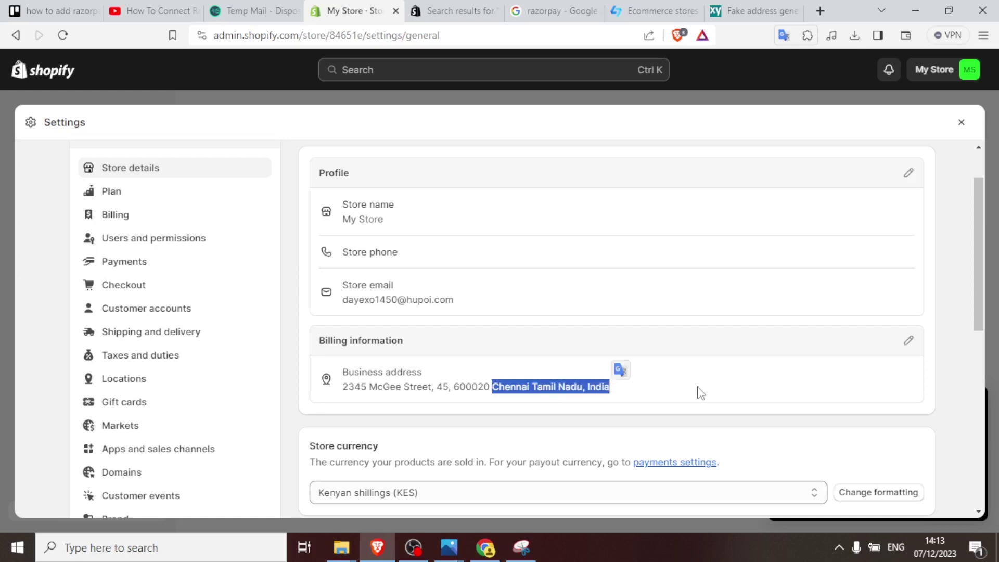
scroll(697, 392, "down", 3)
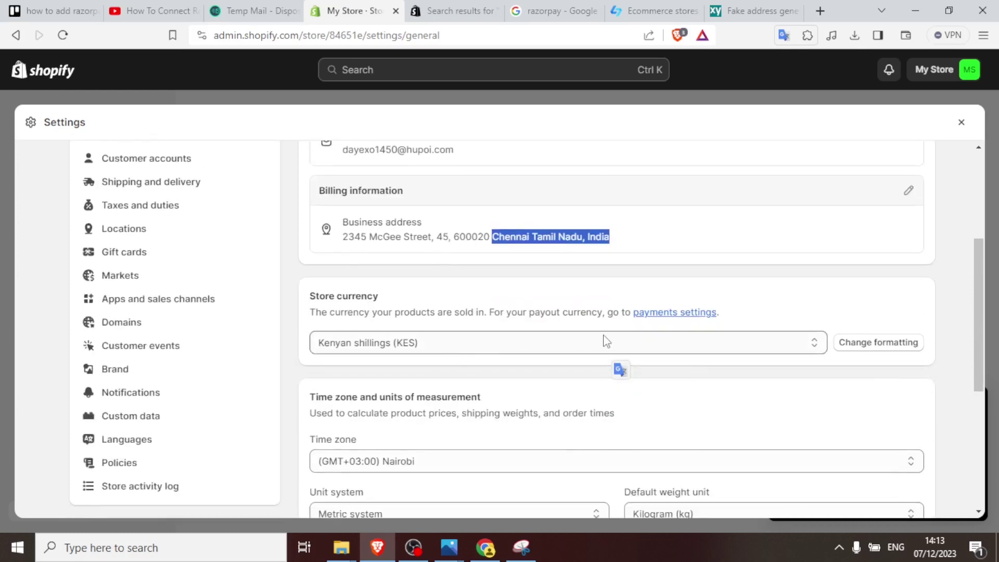
left_click(814, 345)
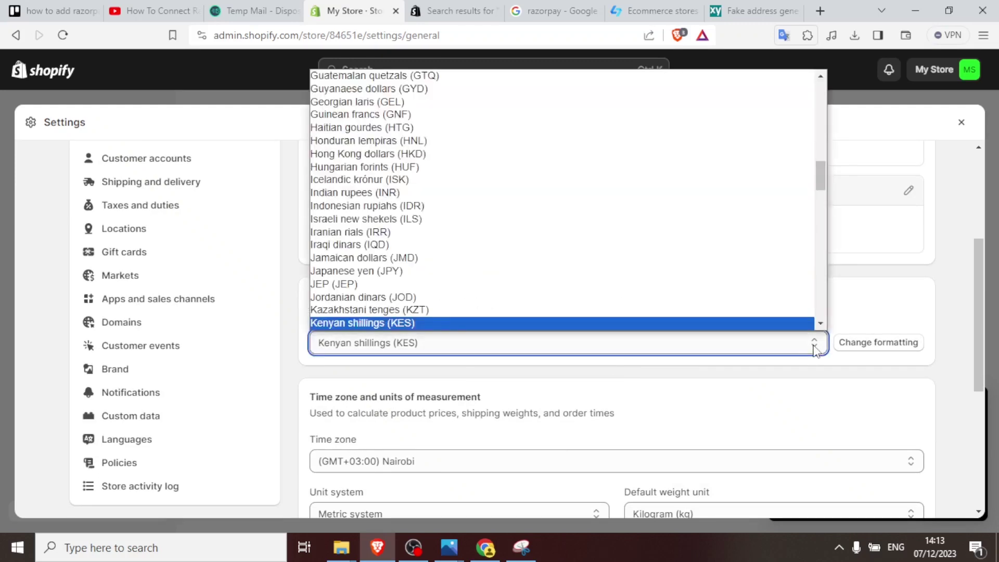
key("i")
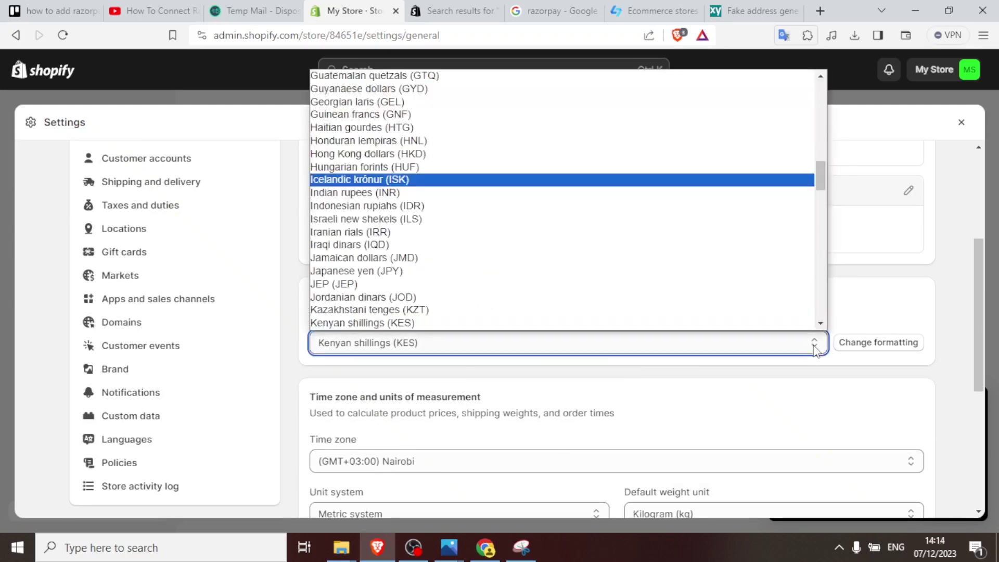
left_click(426, 193)
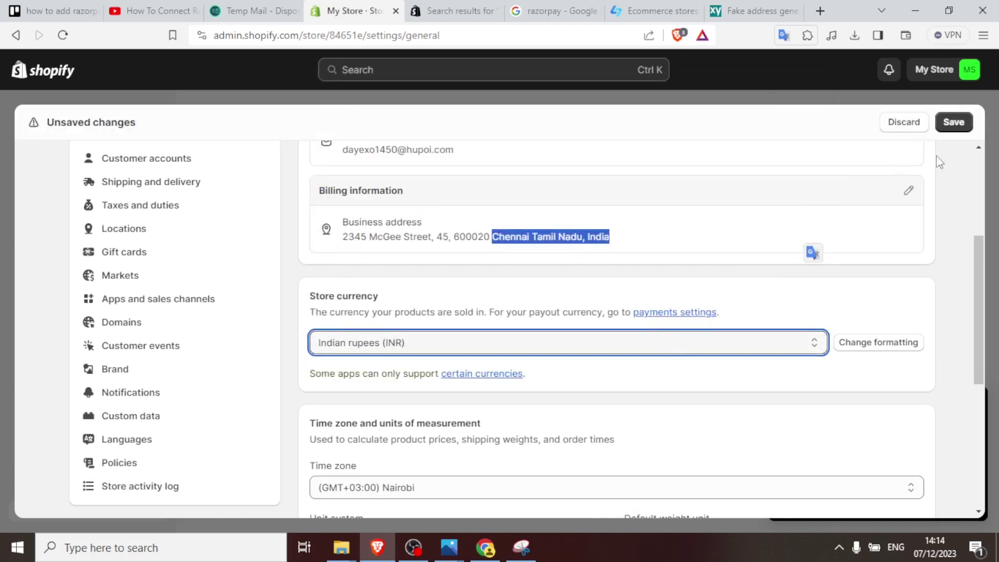
left_click(950, 129)
scroll(979, 271, "down", 1)
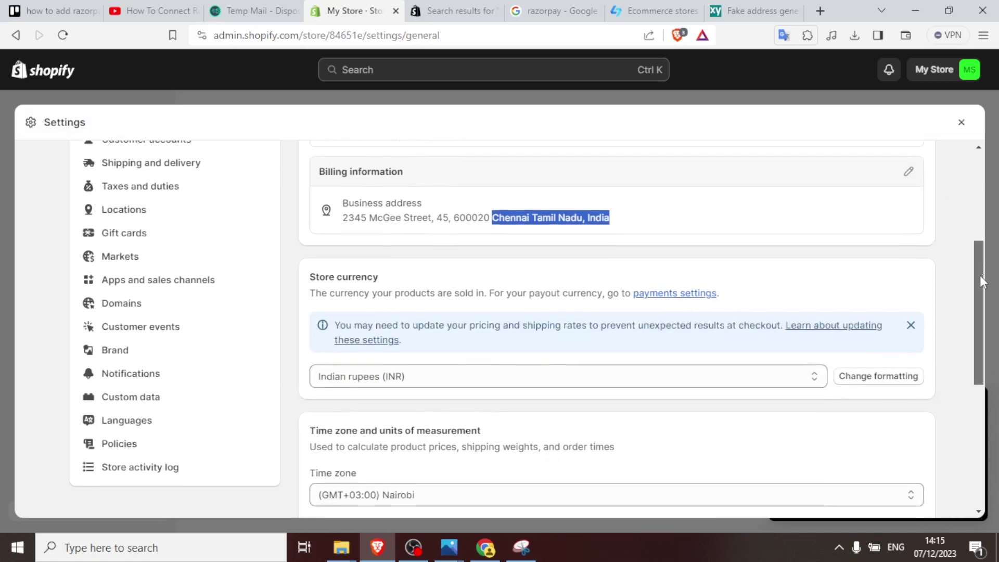
left_click_drag(979, 276, 970, 130)
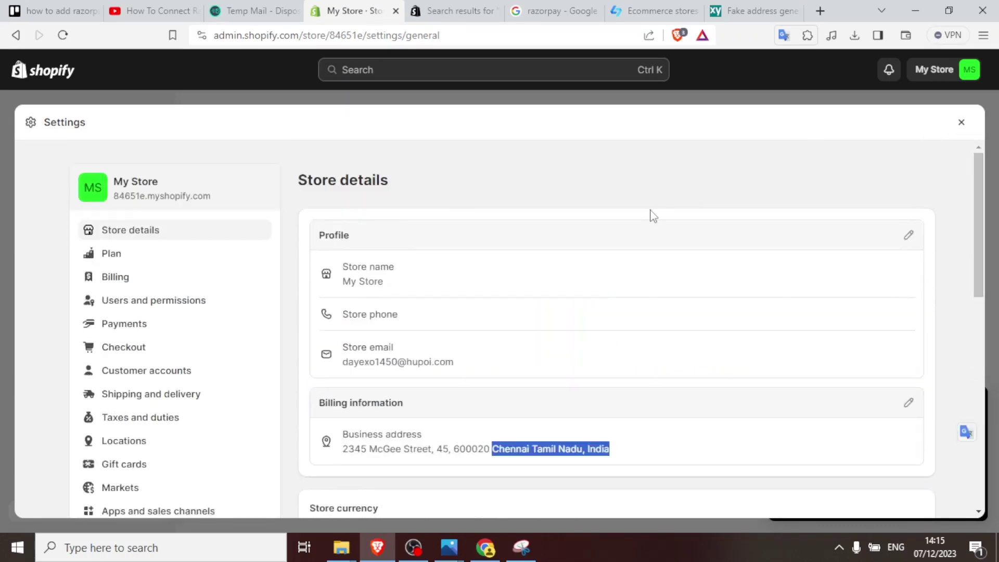
Close and reopen Settings, then go to Payments and its third-party provider list
left_click(961, 123)
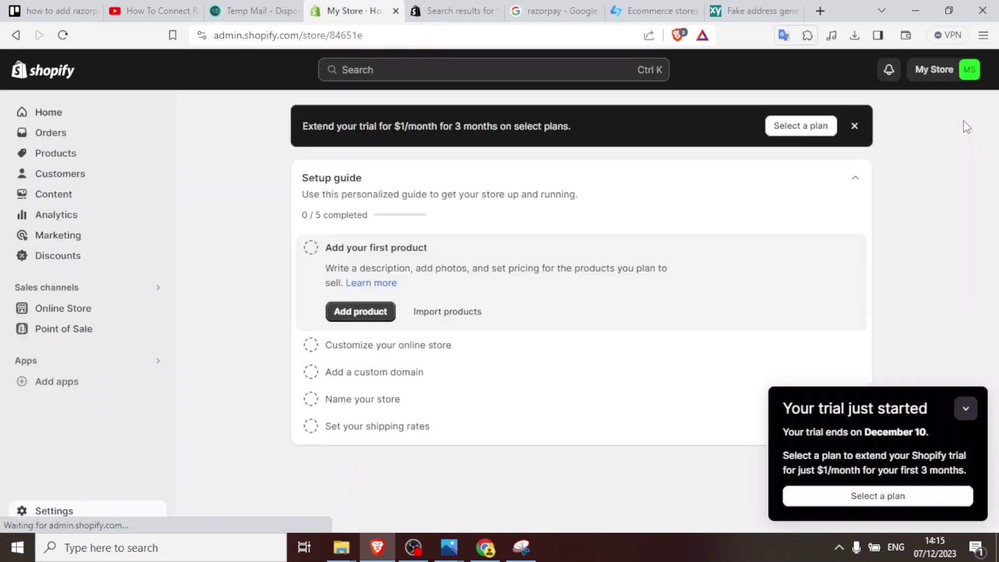
left_click(39, 515)
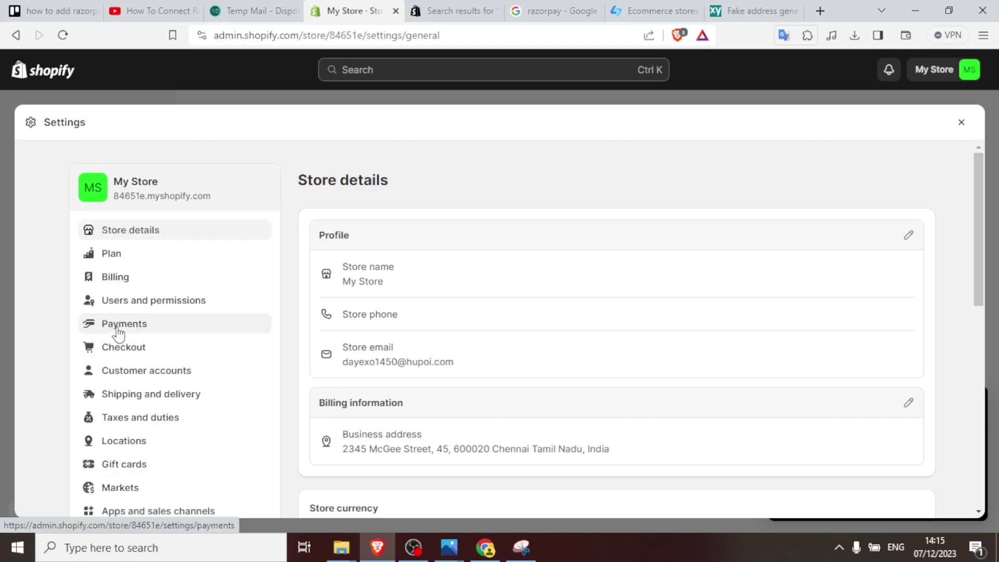
left_click(119, 328)
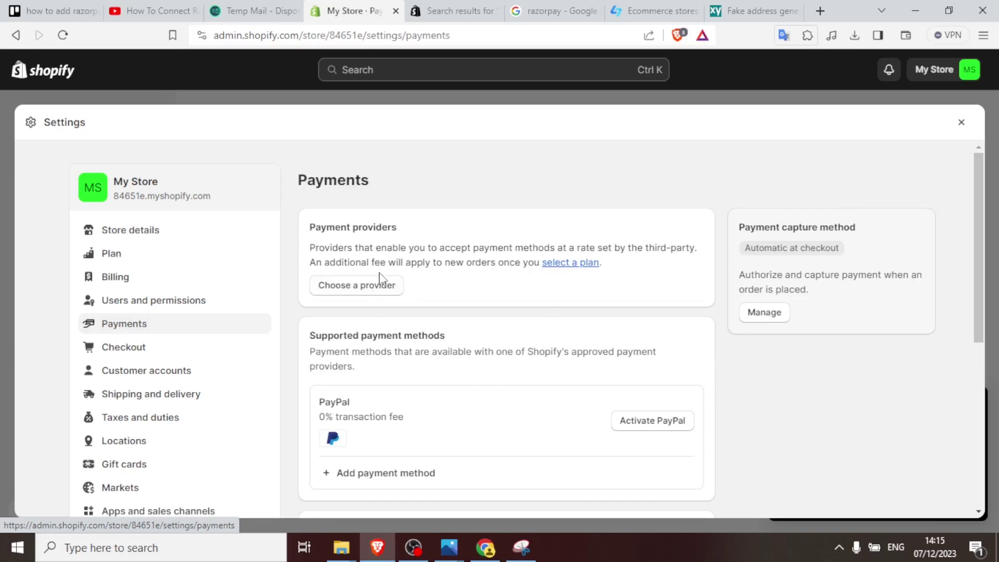
left_click(377, 291)
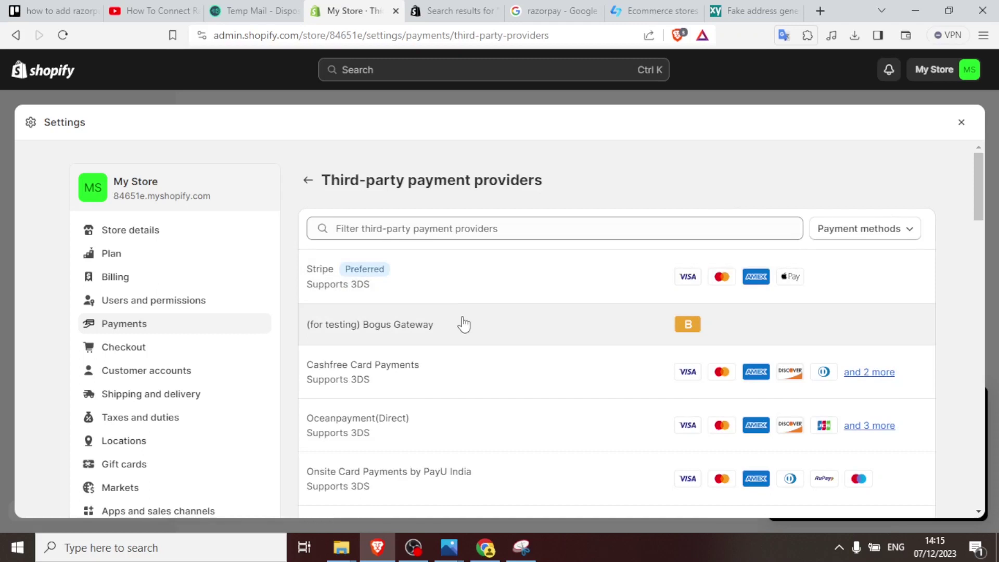
Scroll the provider list and select Razorpay Direct - Credit Card
scroll(463, 323, "down", 5)
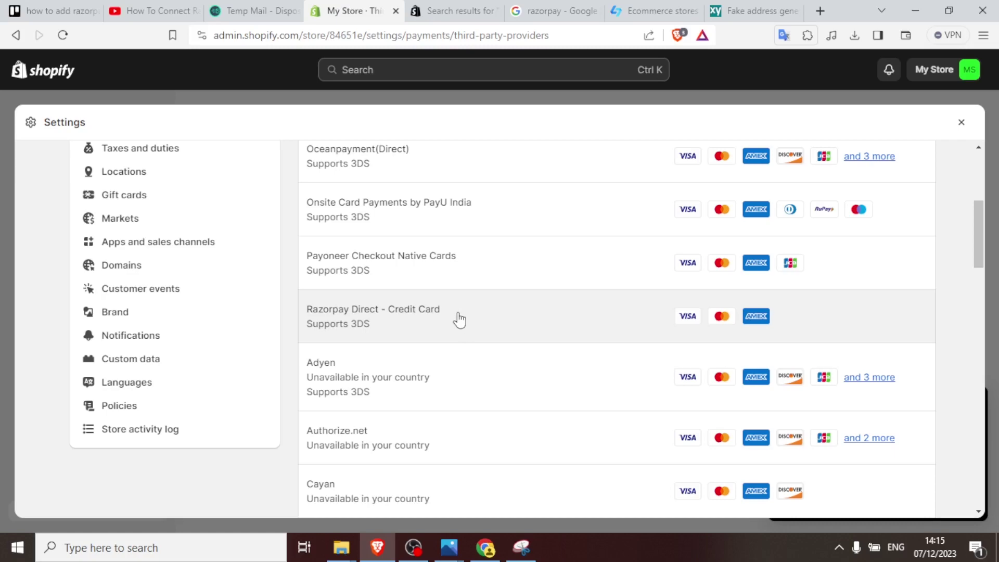
left_click(330, 319)
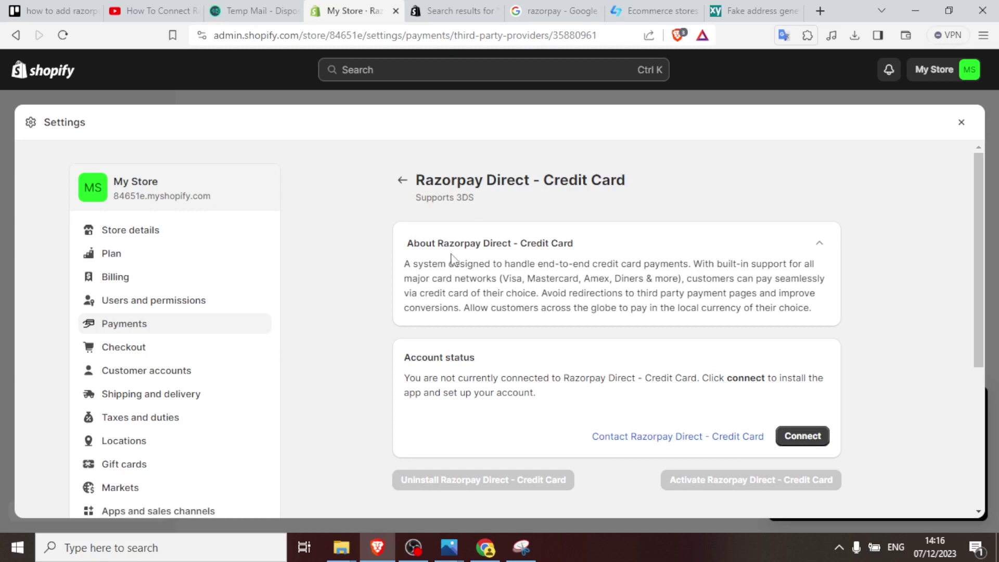
Review the Razorpay Direct - Credit Card description and its not-connected account status
left_click_drag(405, 264, 681, 283)
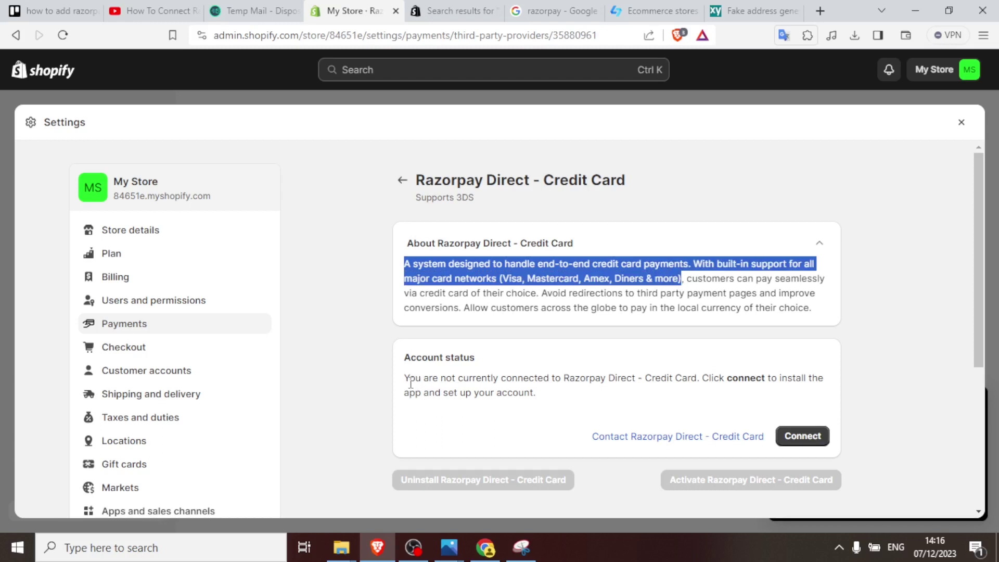
left_click_drag(408, 378, 770, 376)
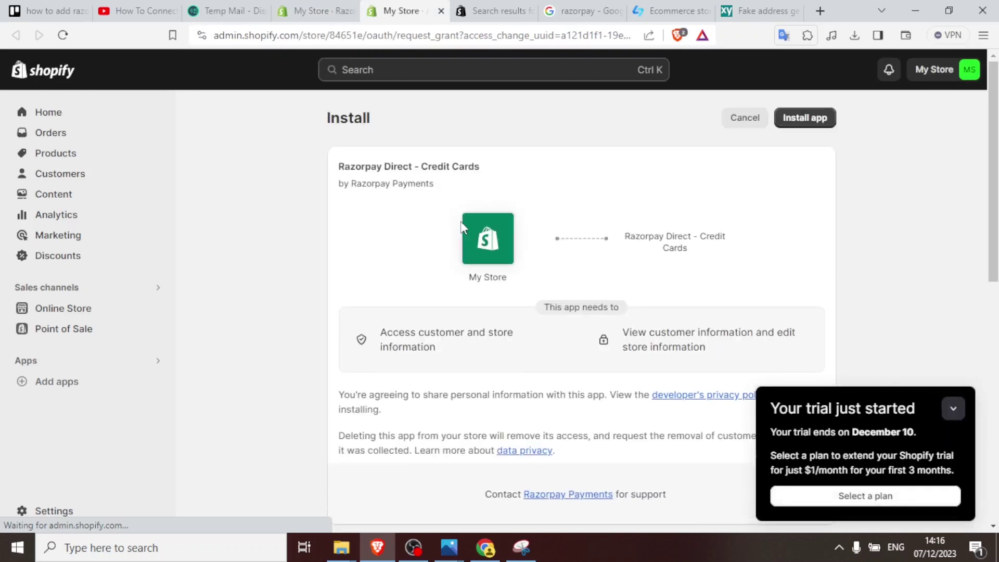
Dismiss the trial notice and install the Razorpay Direct - Credit Cards app for My Store
left_click(953, 409)
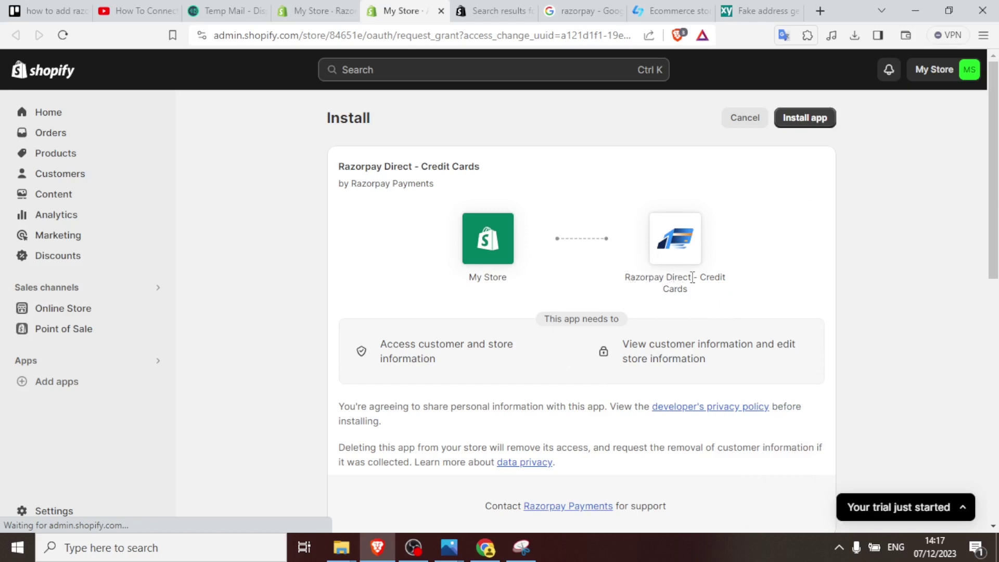
left_click(792, 121)
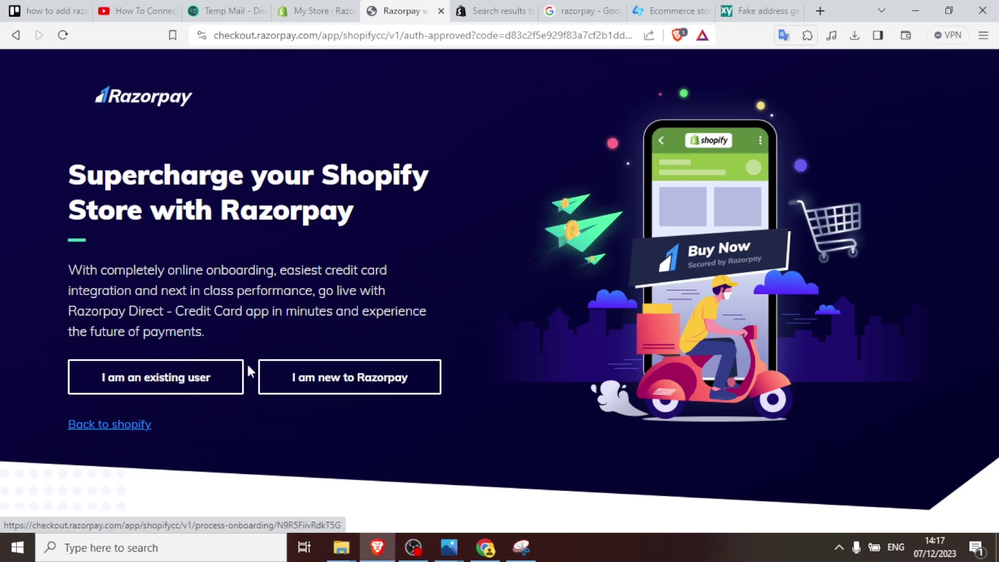
Choose the 'I am new to Razorpay' path and scroll down to the Step 1–4 guide
left_click(325, 382)
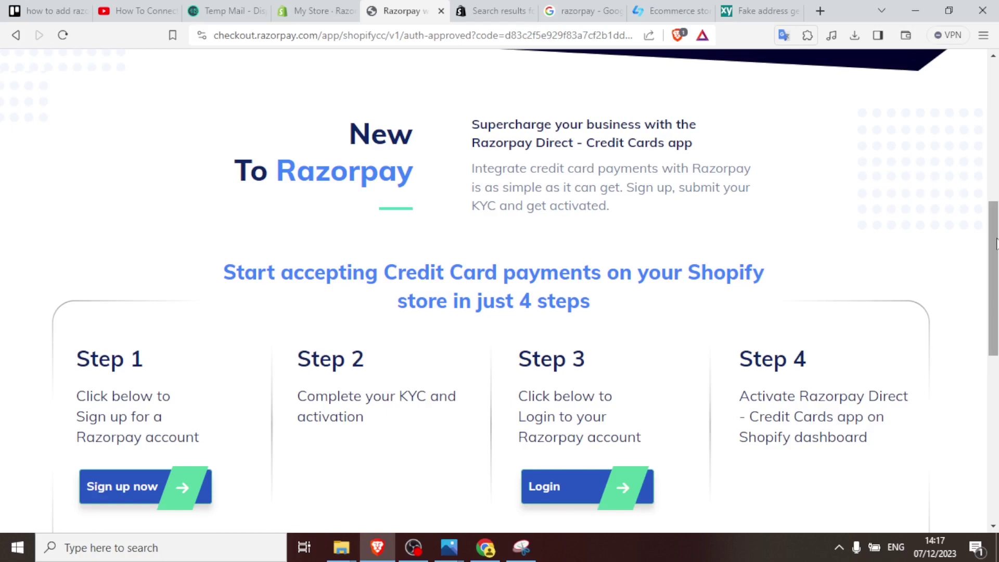
scroll(792, 367, "down", 3)
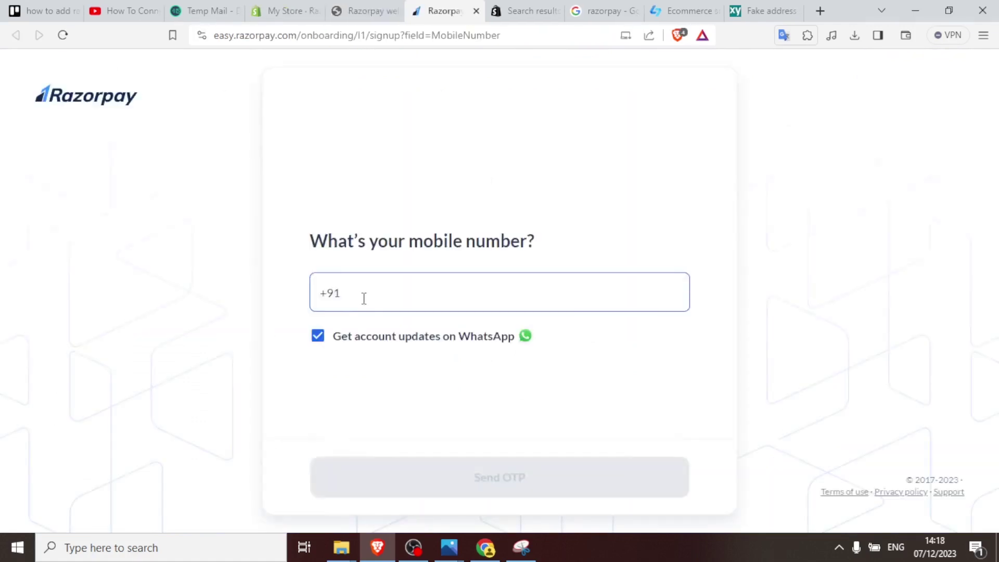
Turn off WhatsApp updates and sign in to Razorpay with the account's pasted mobile number
left_click(317, 337)
left_click(401, 282)
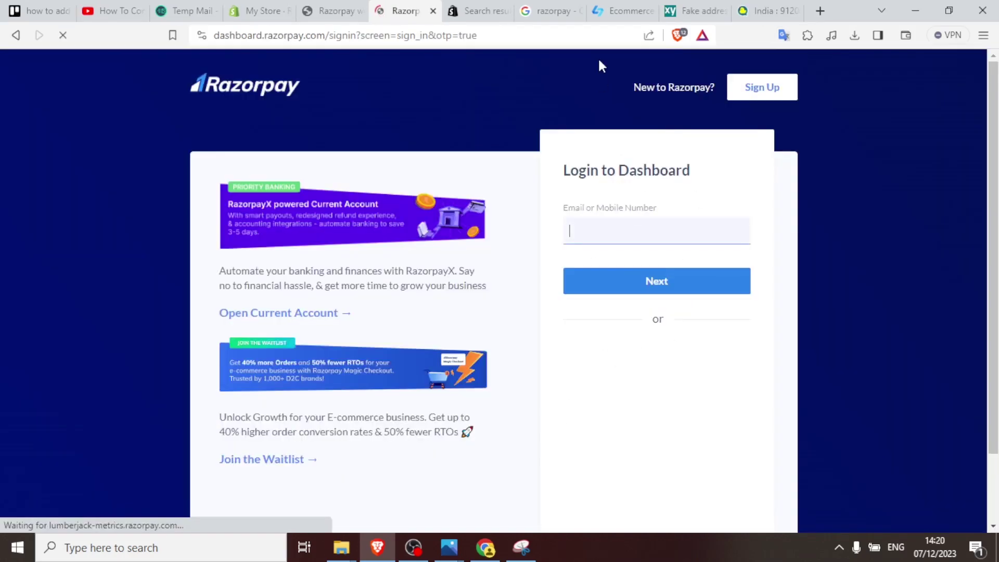
key("ctrl+v")
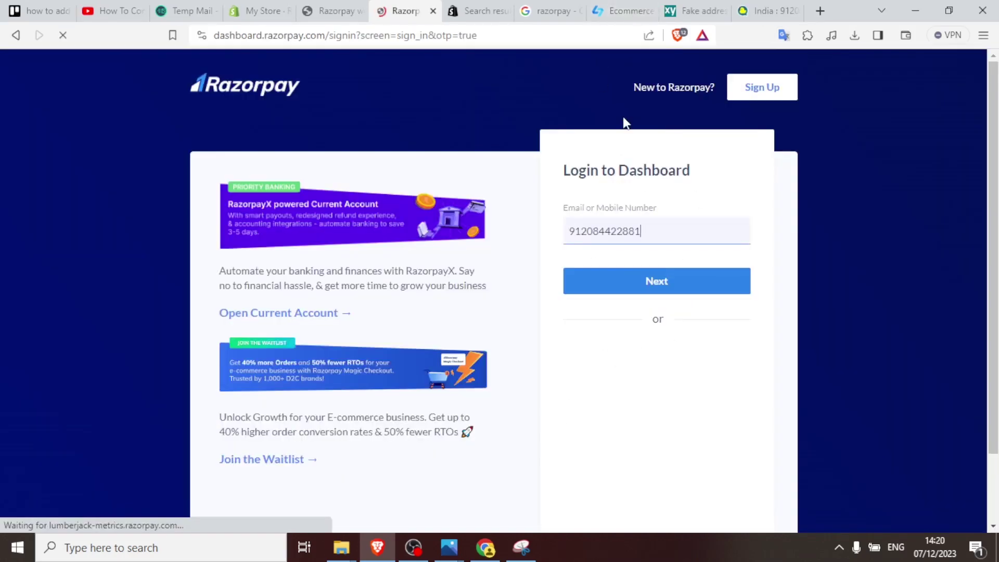
left_click(655, 283)
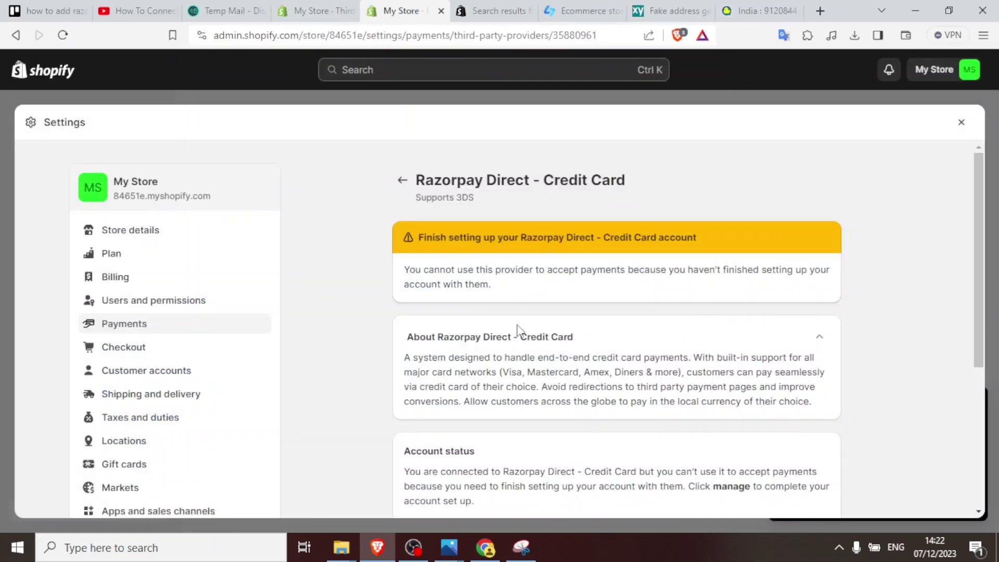
scroll(517, 330, "down", 4)
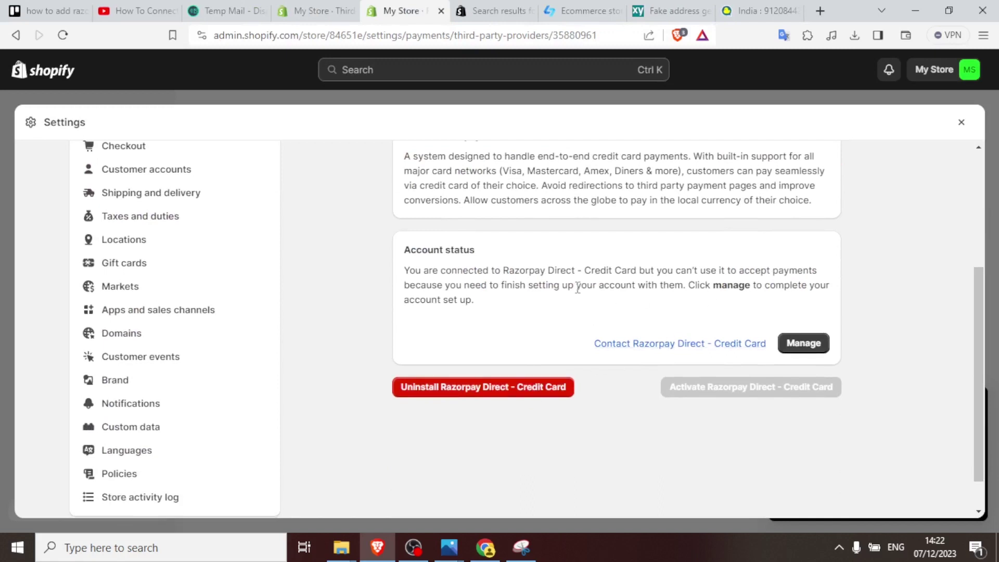
Check the account status message showing Razorpay connected but setup unfinished
left_click_drag(411, 270, 559, 270)
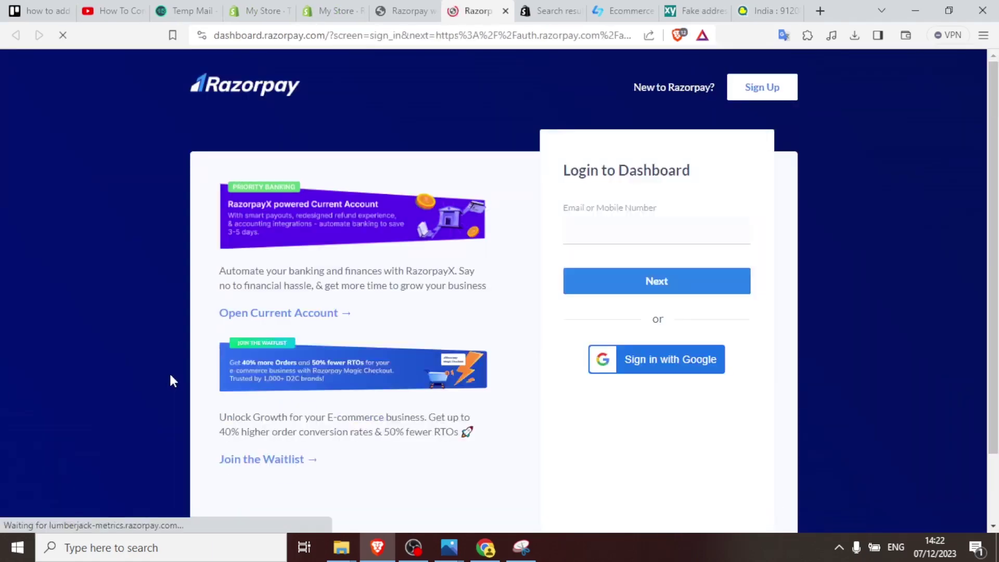
Select the Email or Mobile Number field, then return to the My Store browser tab
left_click(607, 234)
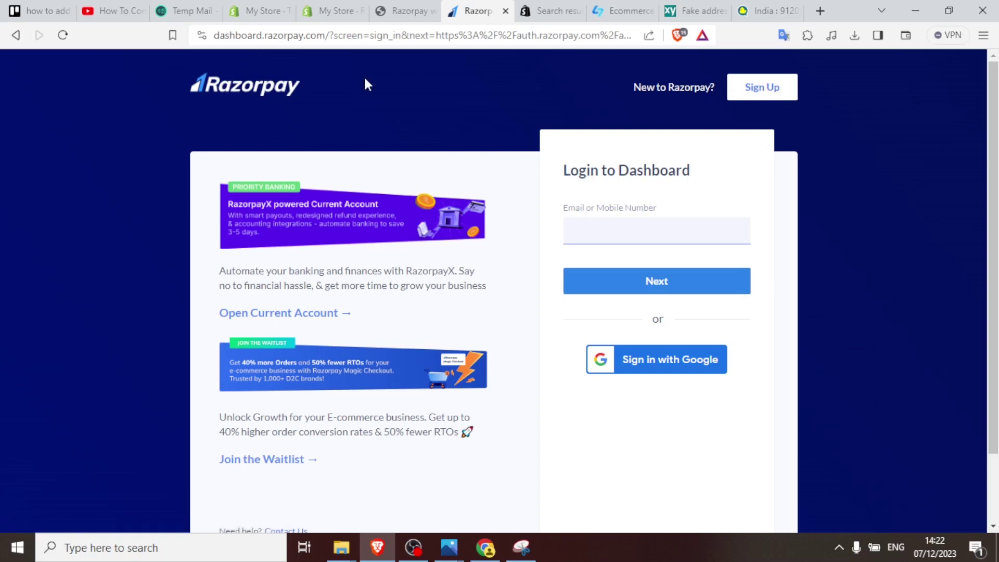
left_click(268, 15)
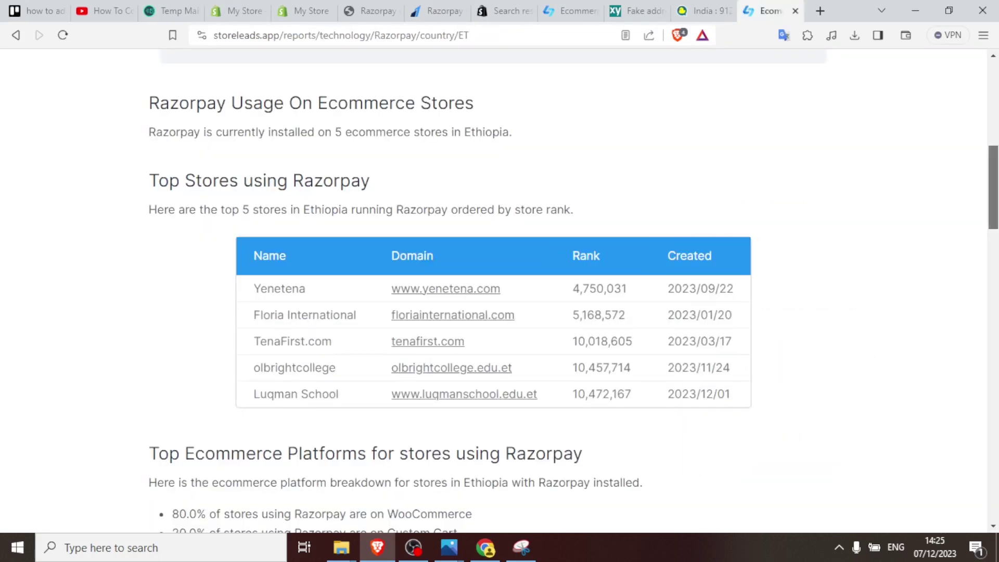
Scroll through the Ethiopia Razorpay report's stores table, platform pie chart and categories table
scroll(499, 292, "down", 7)
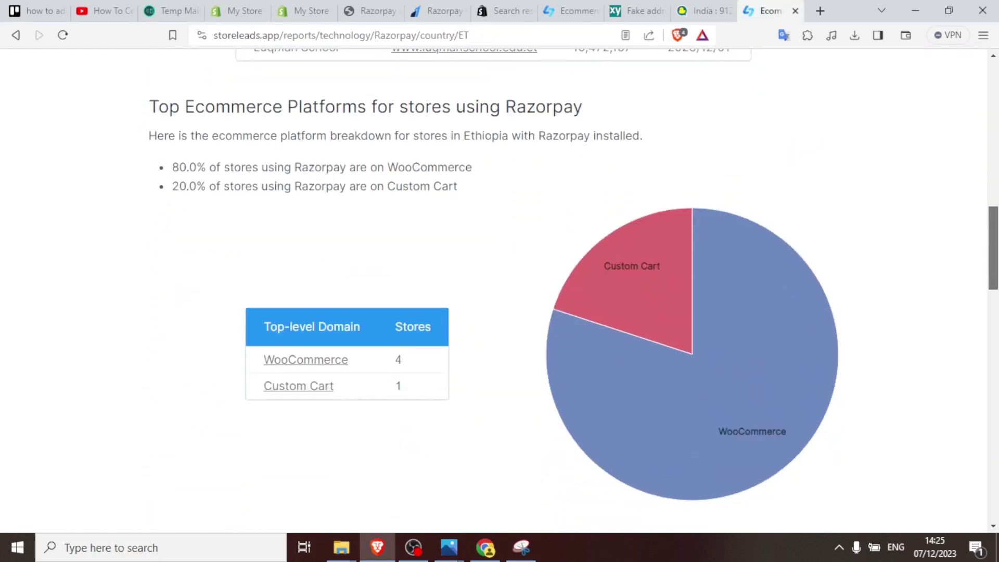
scroll(499, 291, "down", 5)
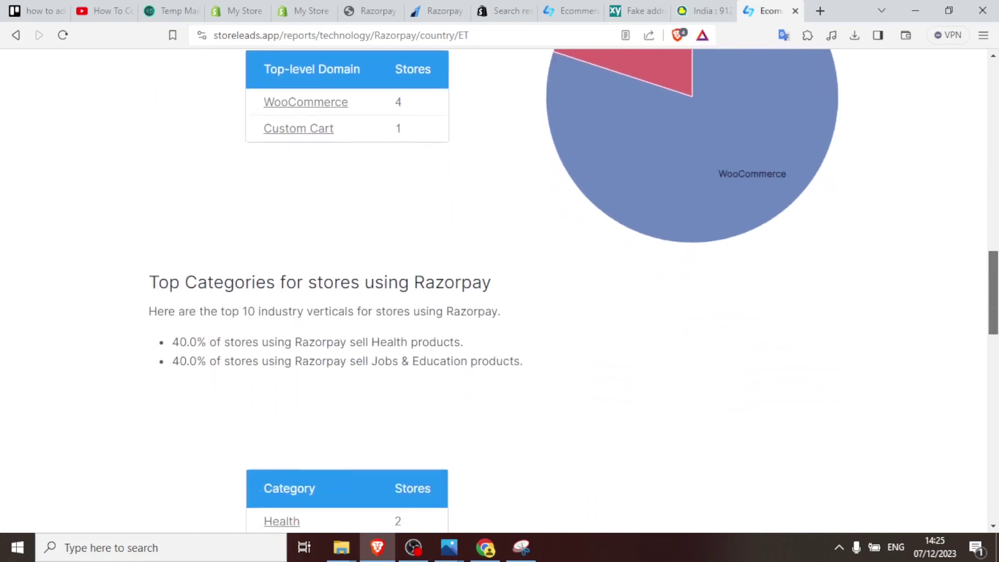
scroll(500, 292, "down", 4)
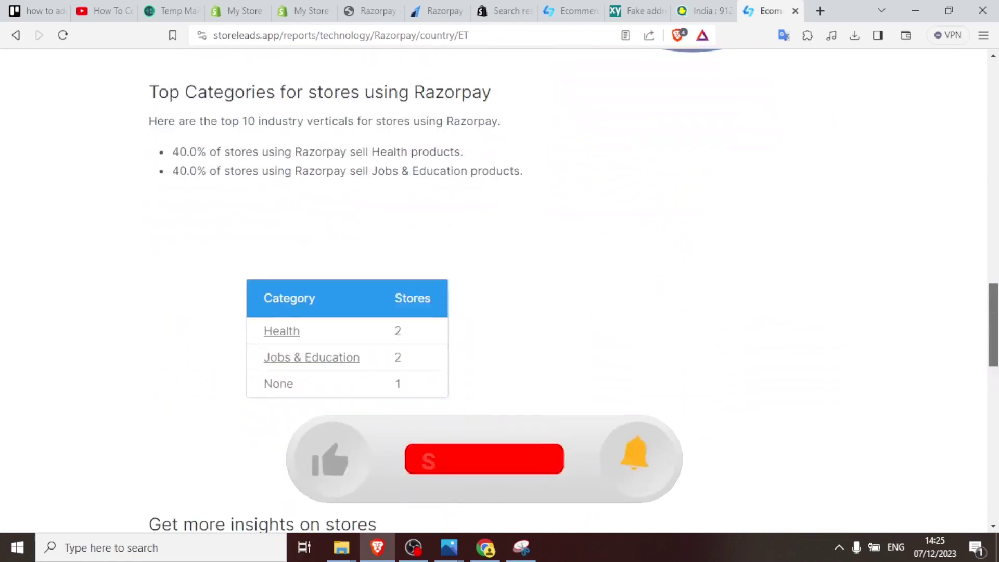
scroll(995, 319, "down", 2)
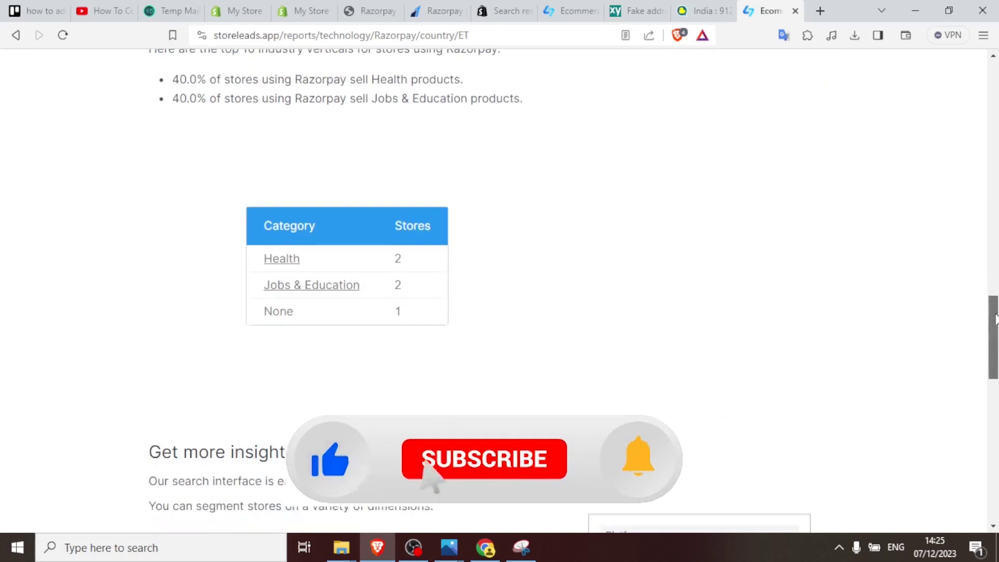